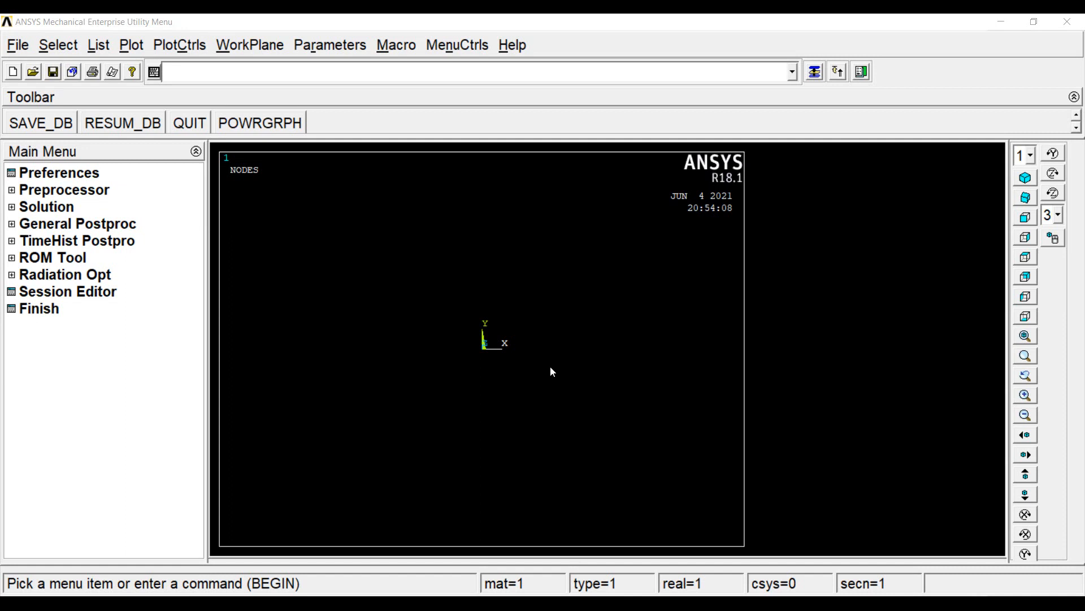
Filter the GUI preferences to the Structural discipline with the h-Method.
click(57, 172)
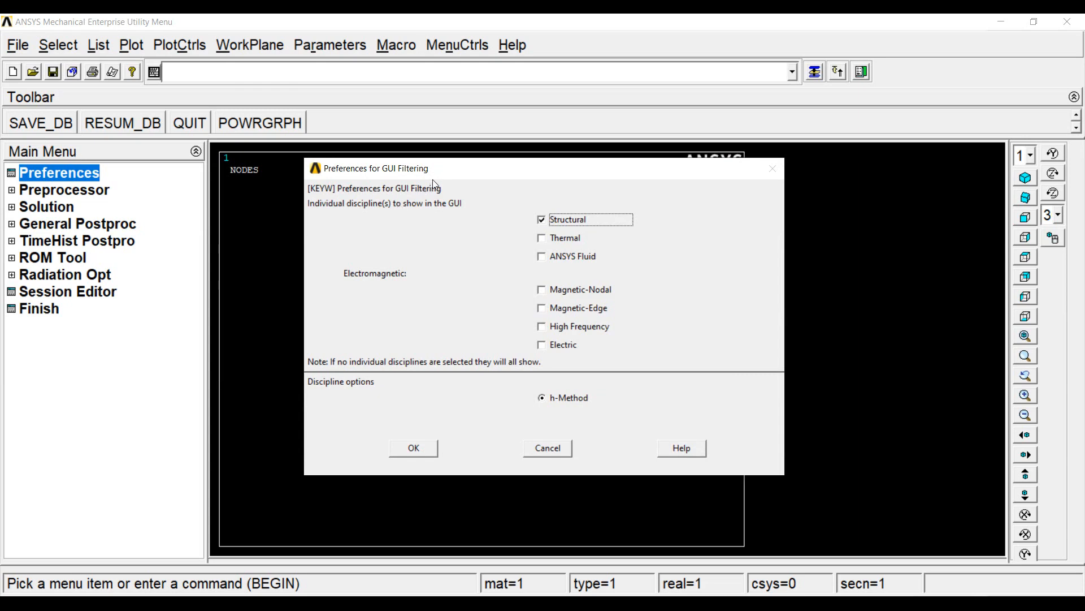
key(Return)
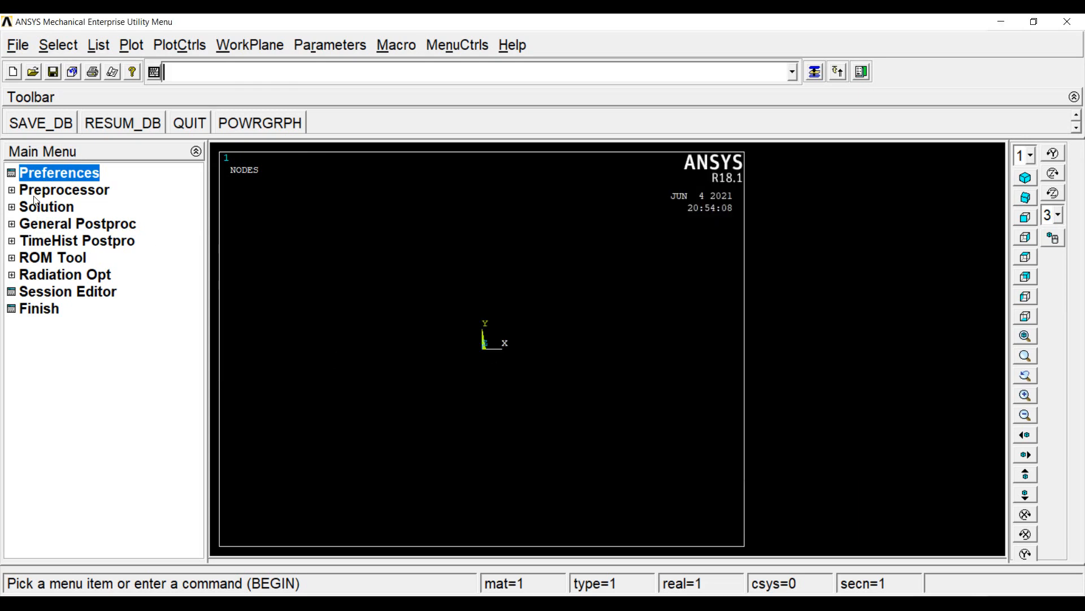
Add the structural solid Quad 4 node 182 as element type reference number 1.
key(Down)
key(Return)
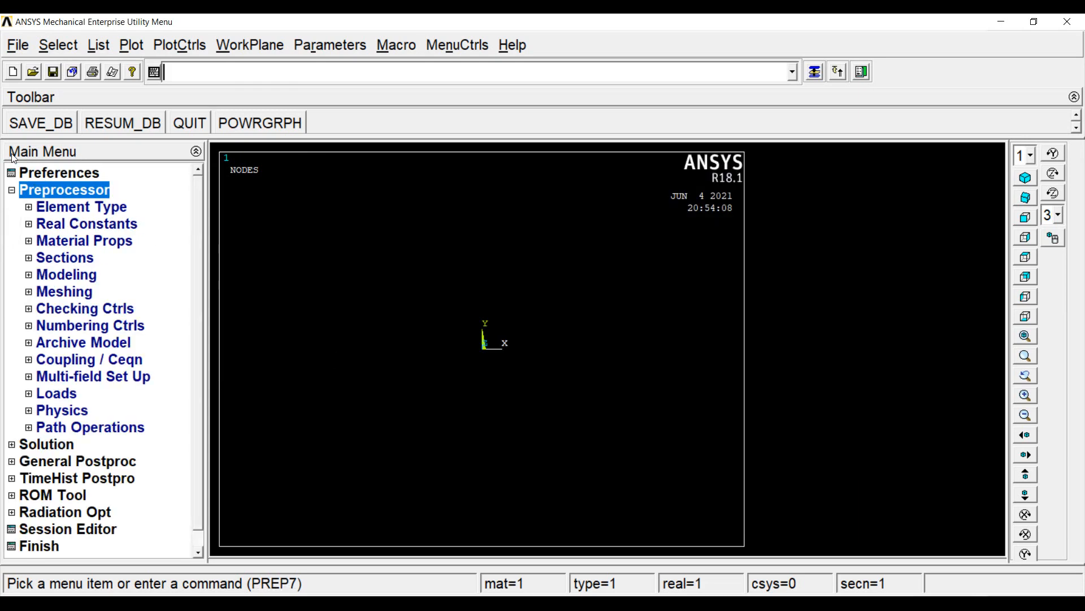
key(Down)
key(Return)
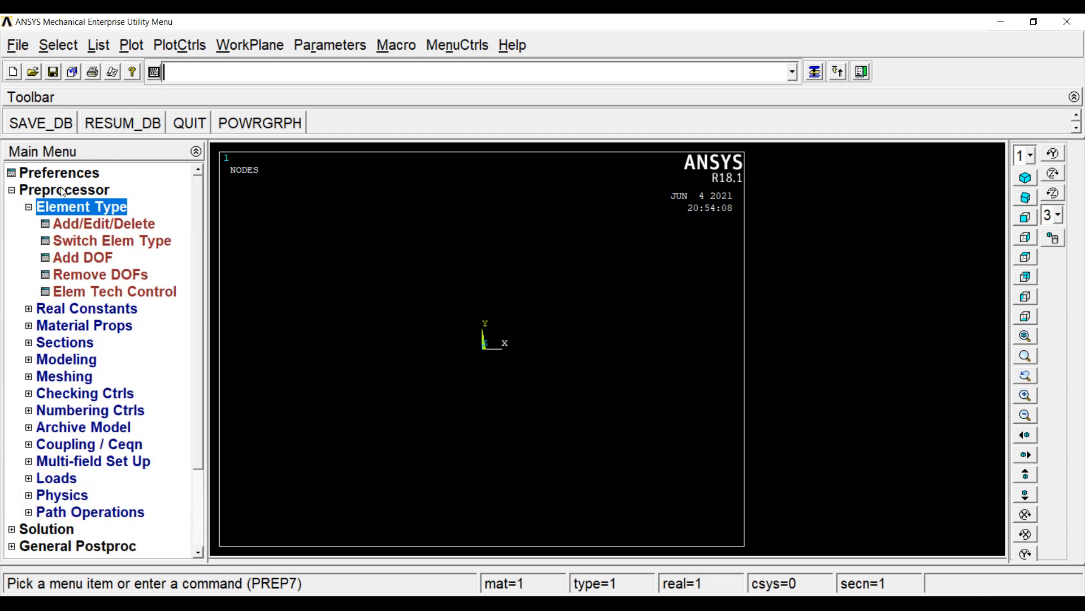
key(Down)
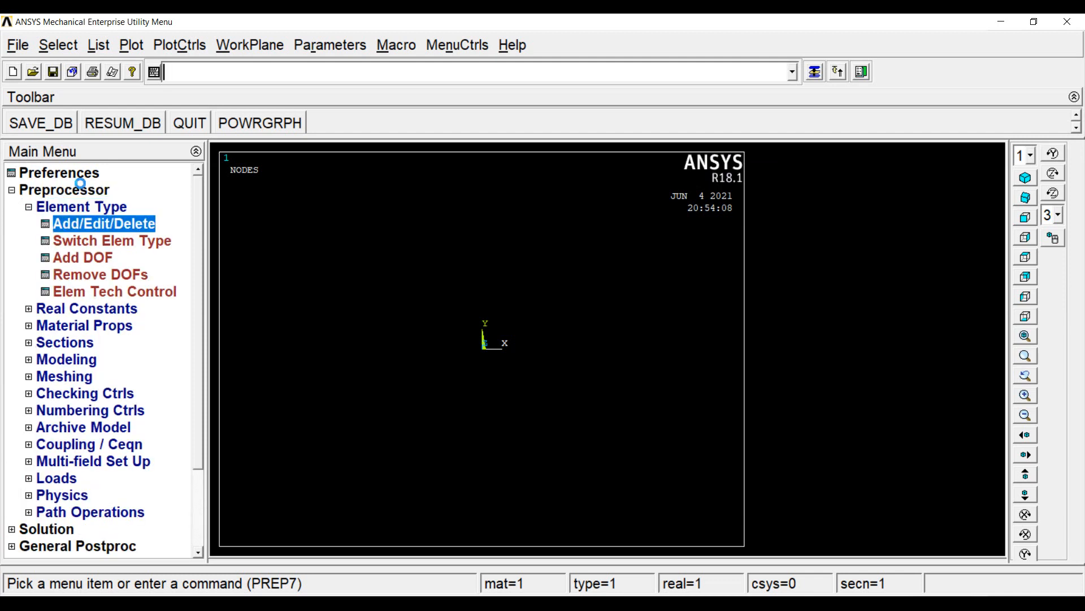
key(Return)
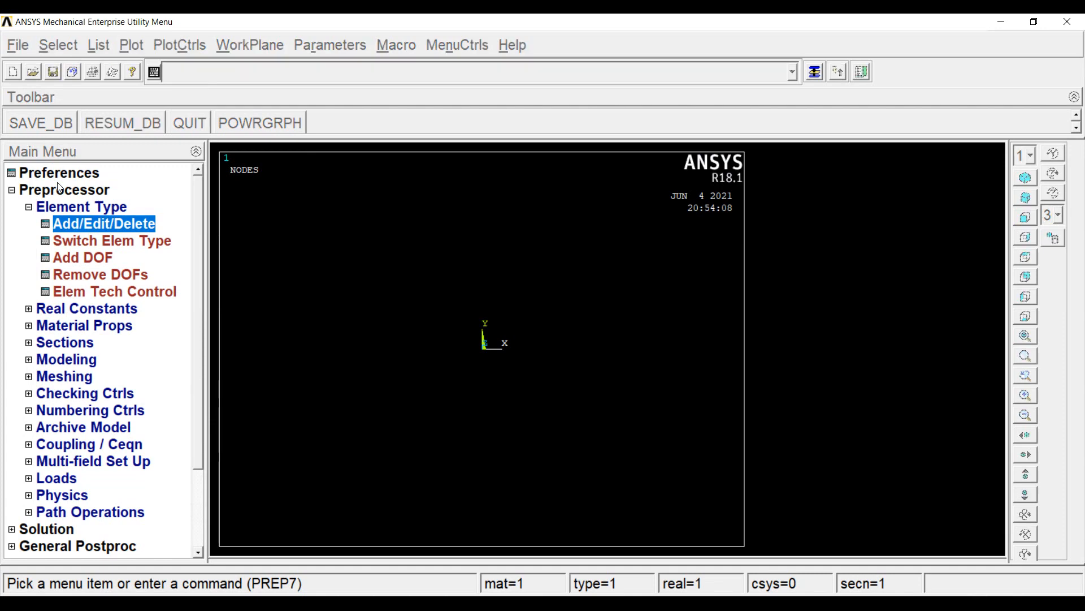
key(Return)
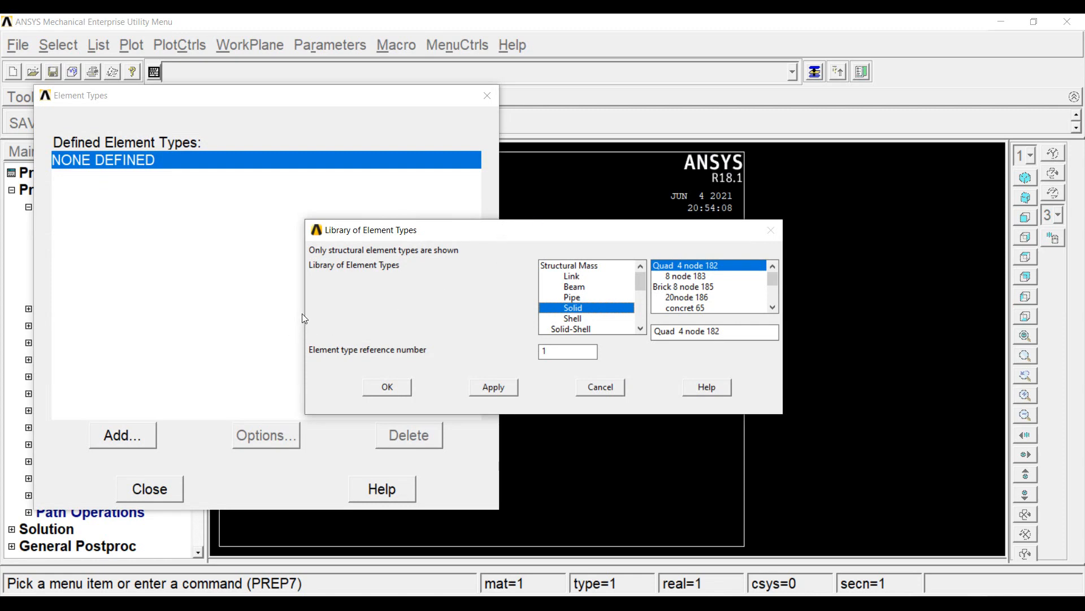
key(Return)
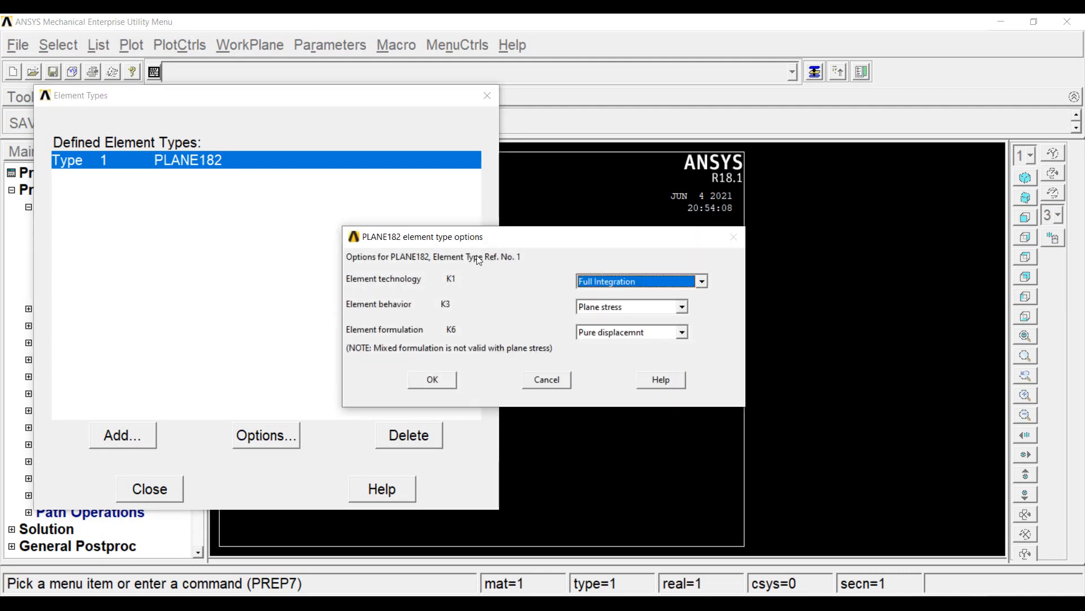
Set the PLANE182 element behavior to plane stress with thickness and finish the element type definition.
key(Tab)
key(alt+Down)
key(Down)
key(Down)
key(Down)
key(Down)
key(Up)
key(Return)
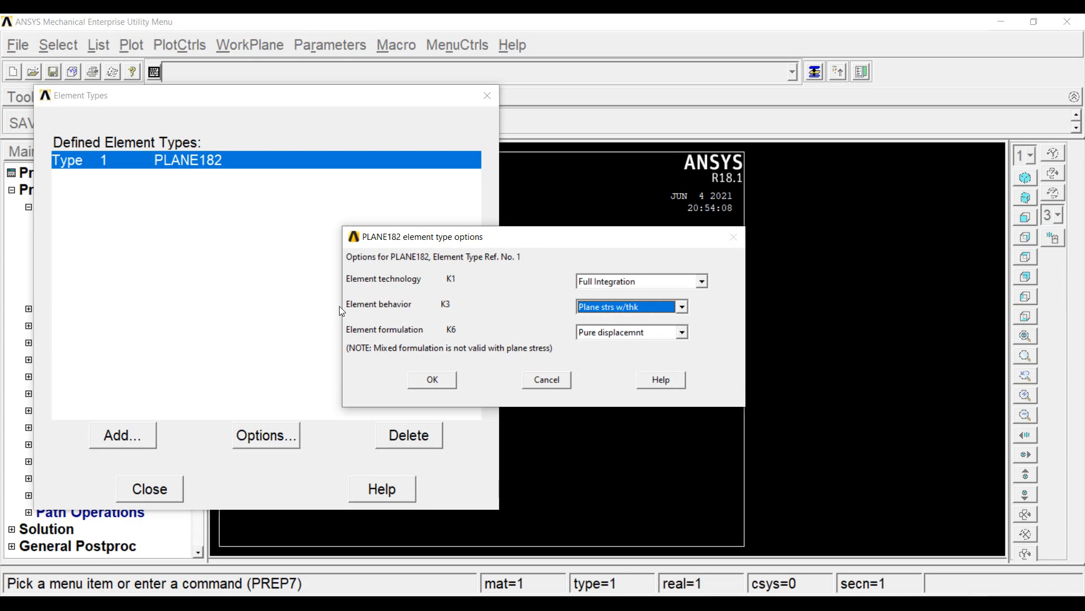
key(Return)
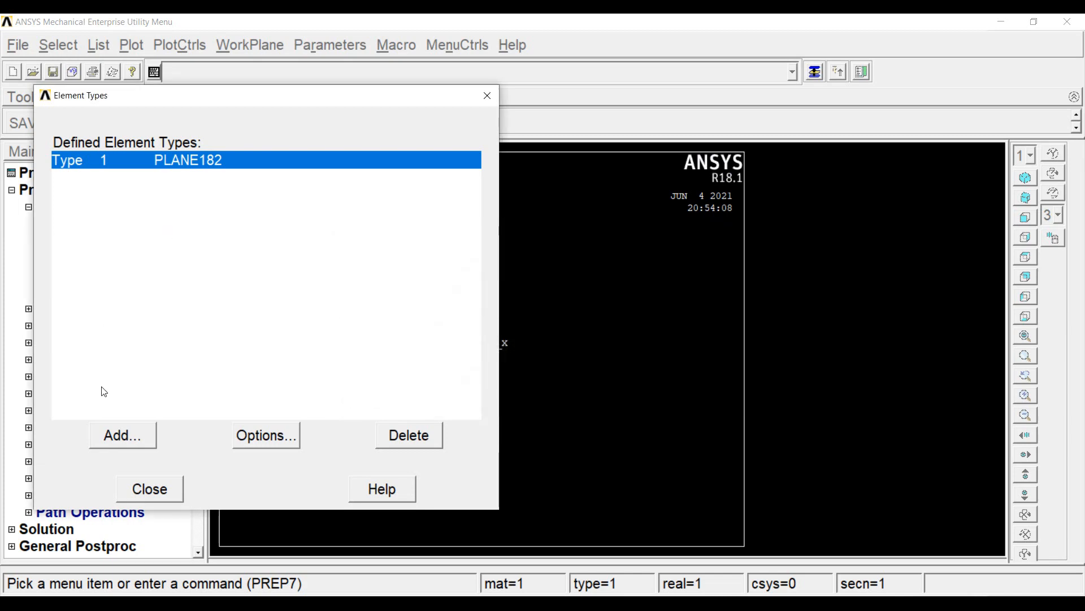
click(149, 488)
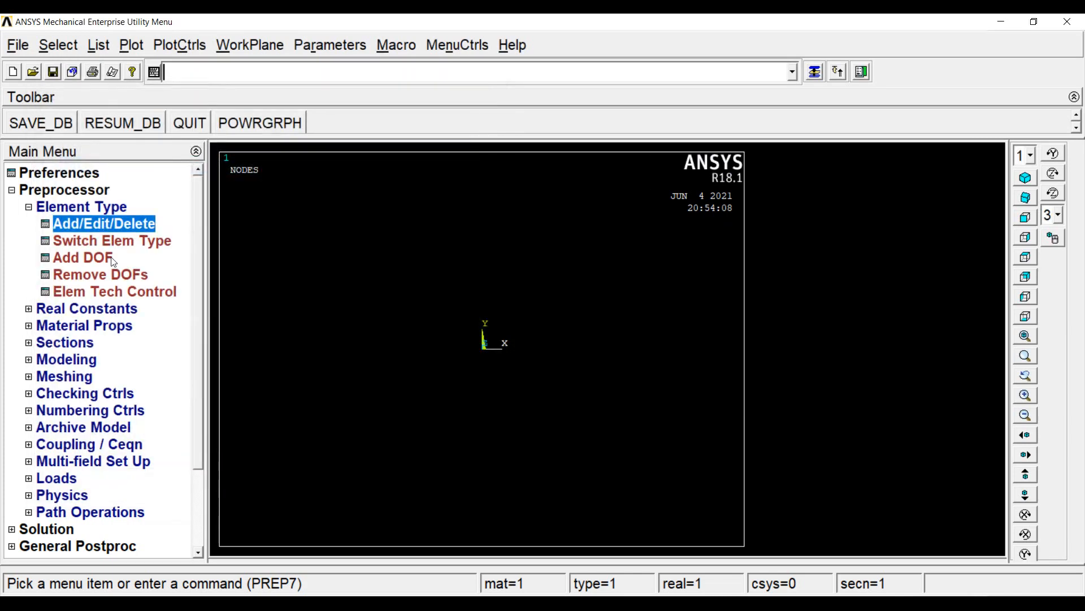
click(55, 206)
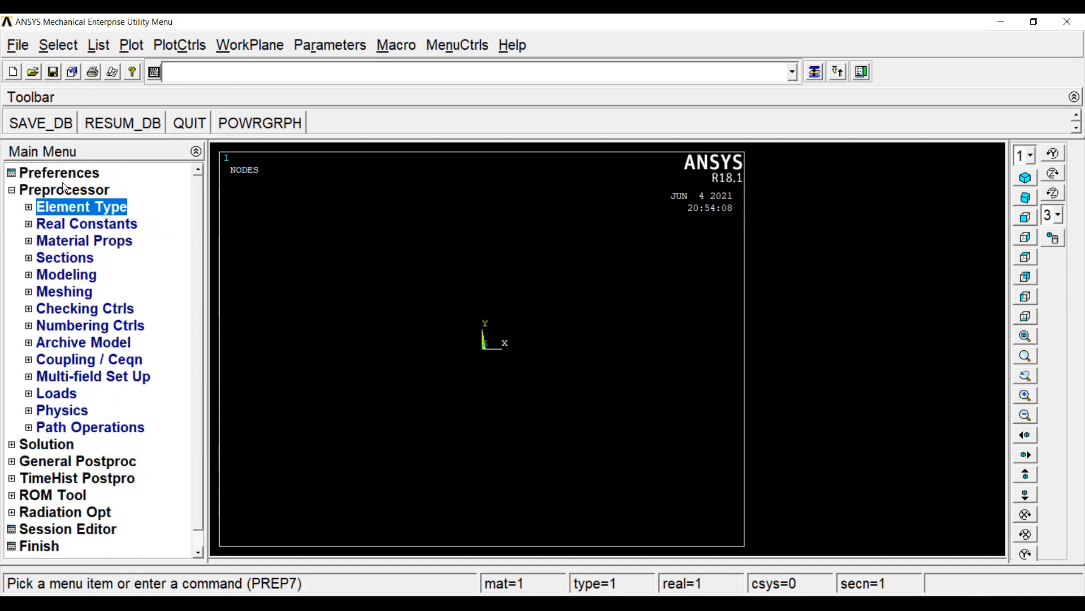
Add real constant set 1 for PLANE182 with a thickness of 5.
click(76, 224)
click(83, 240)
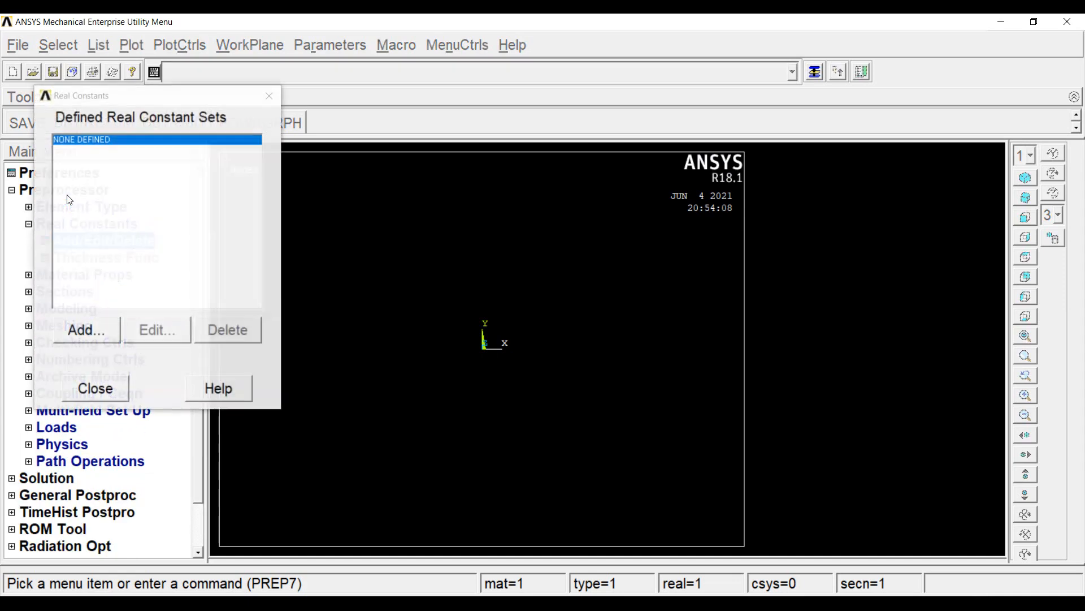
click(81, 342)
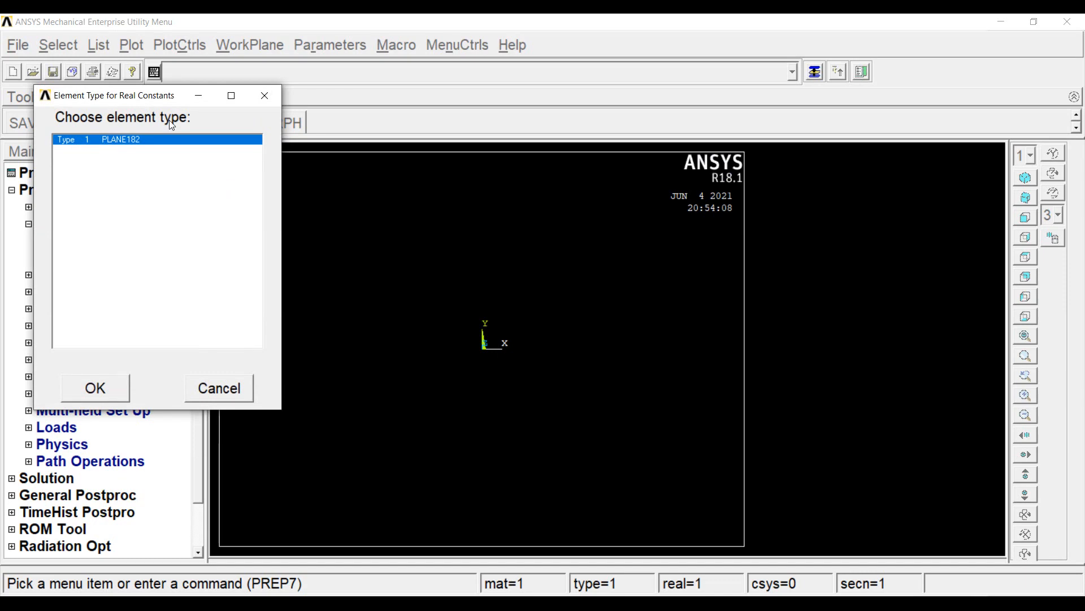
key(Return)
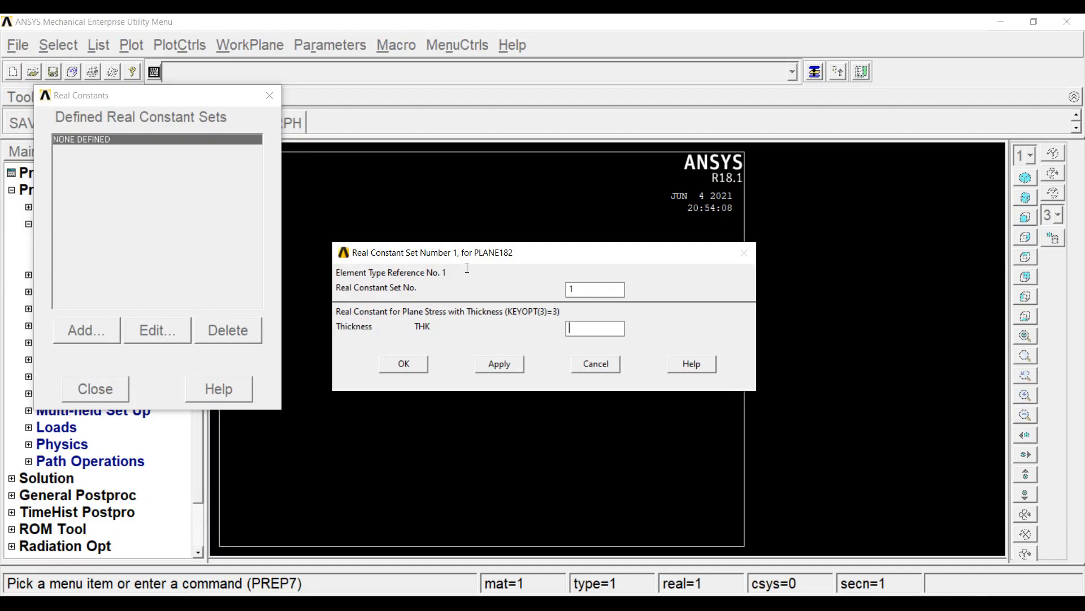
text(5)
key(Return)
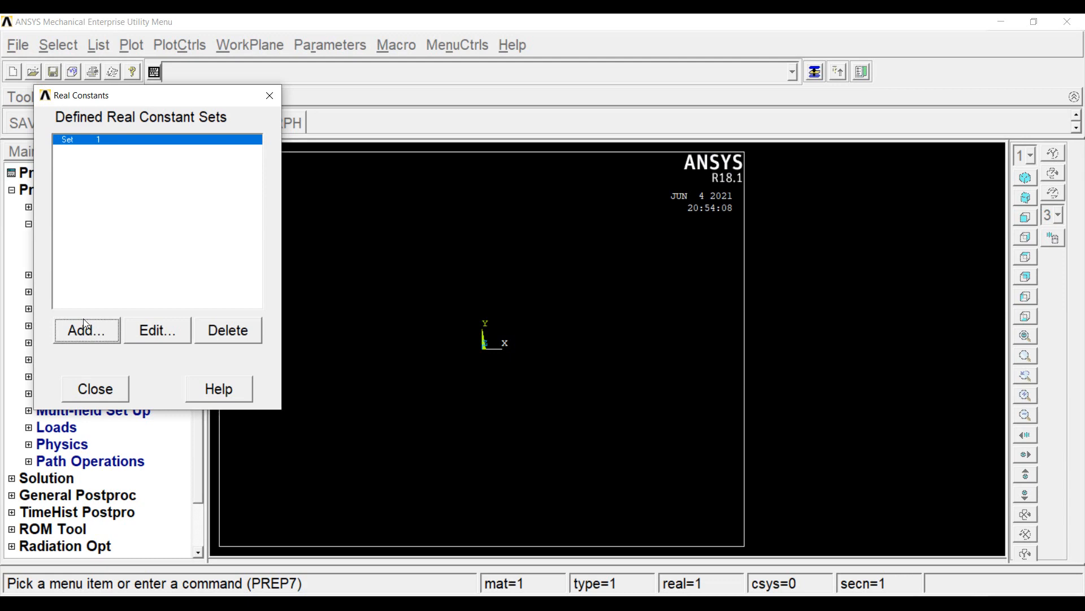
key(Escape)
click(72, 184)
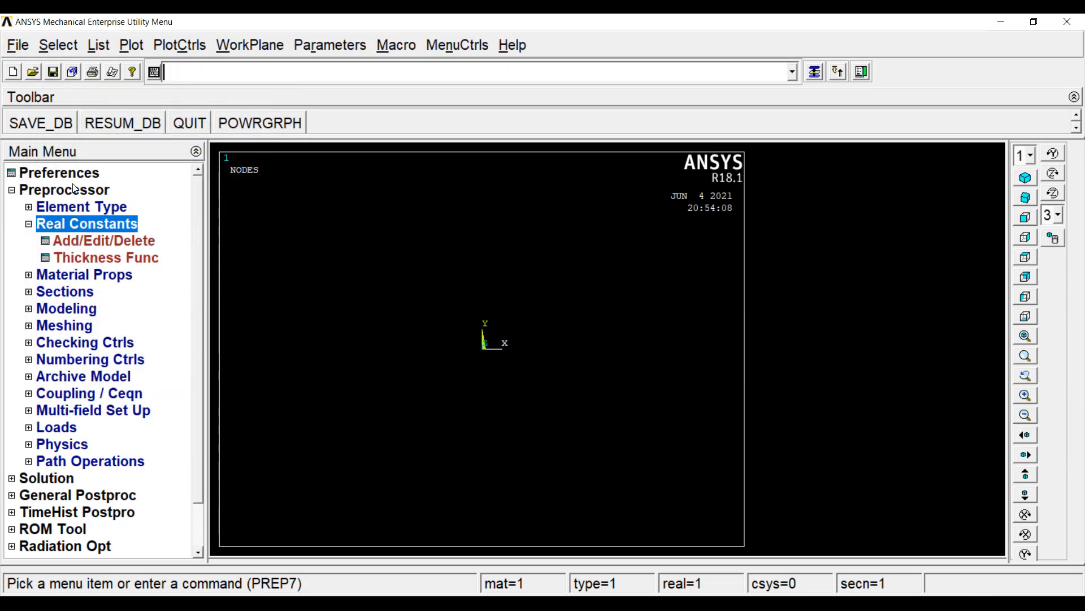
Define a structural linear elastic isotropic material for material number 1 with EX 2e5 and PRXY 0.3.
click(66, 198)
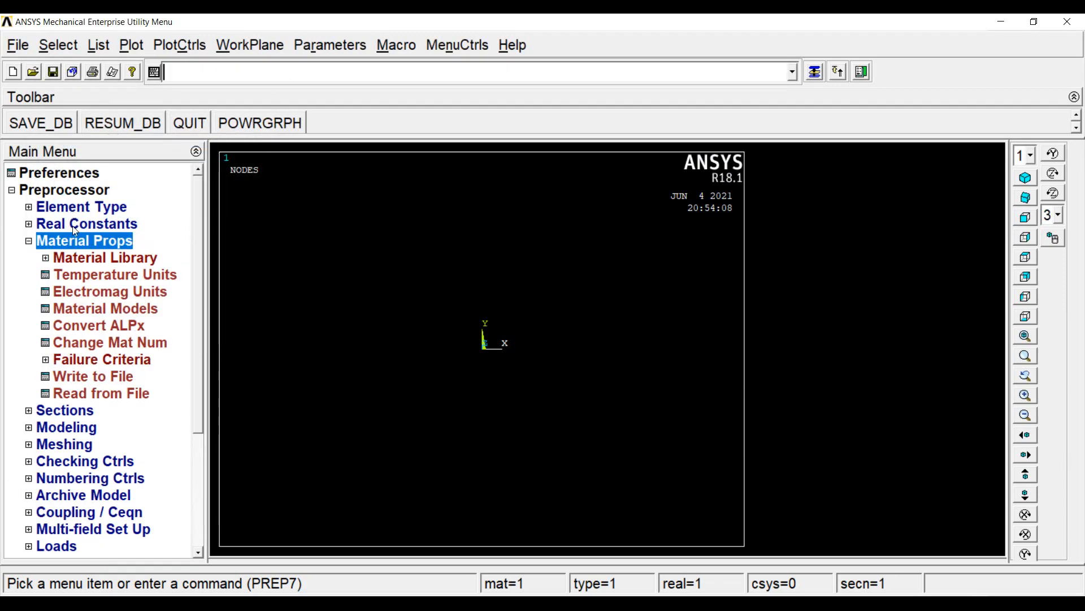
click(72, 249)
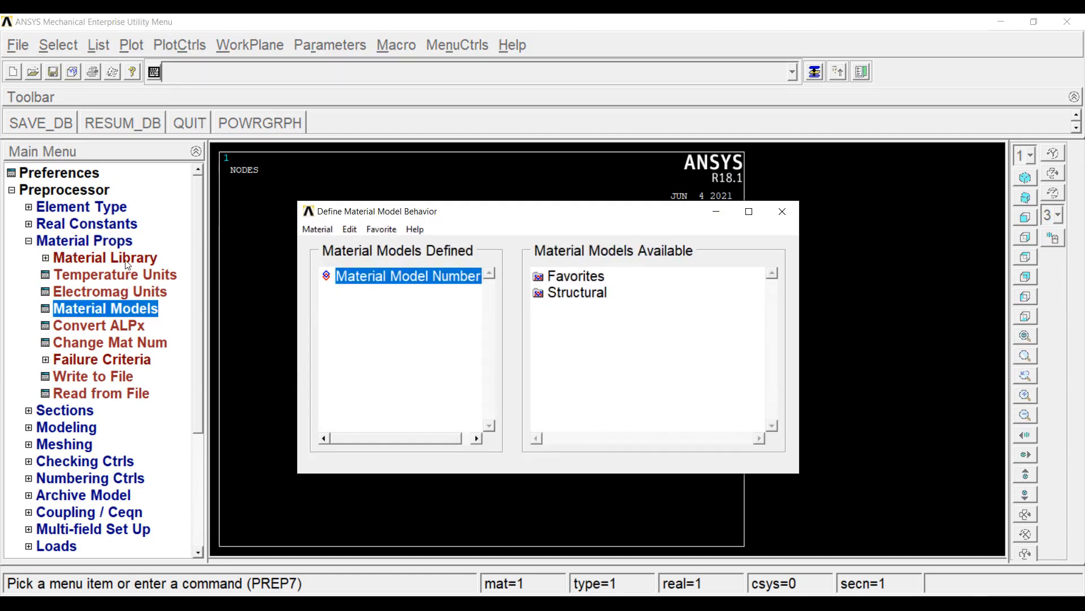
double_click(579, 293)
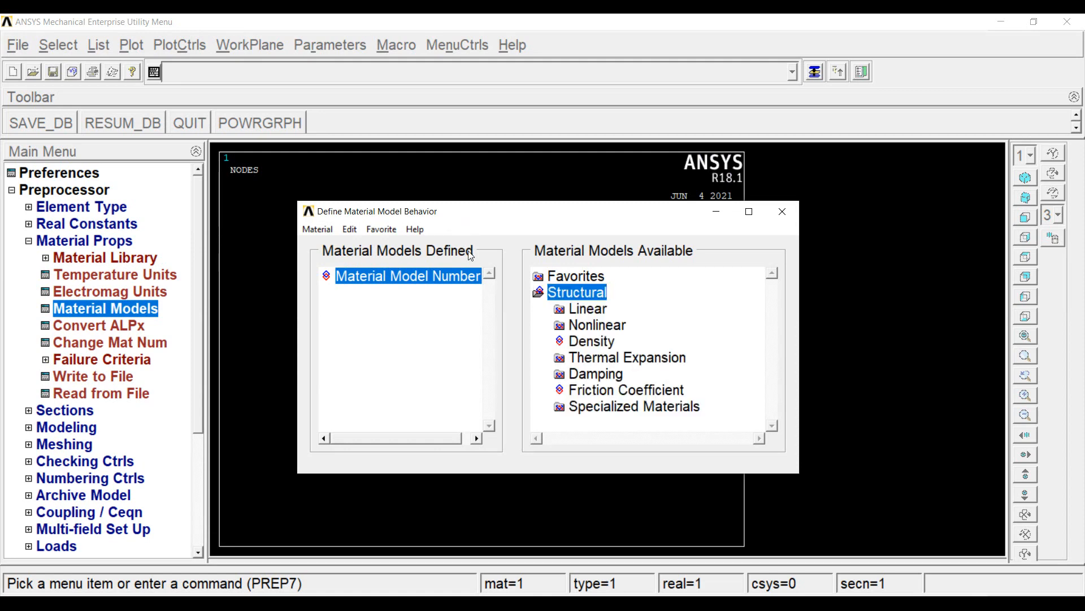
double_click(587, 308)
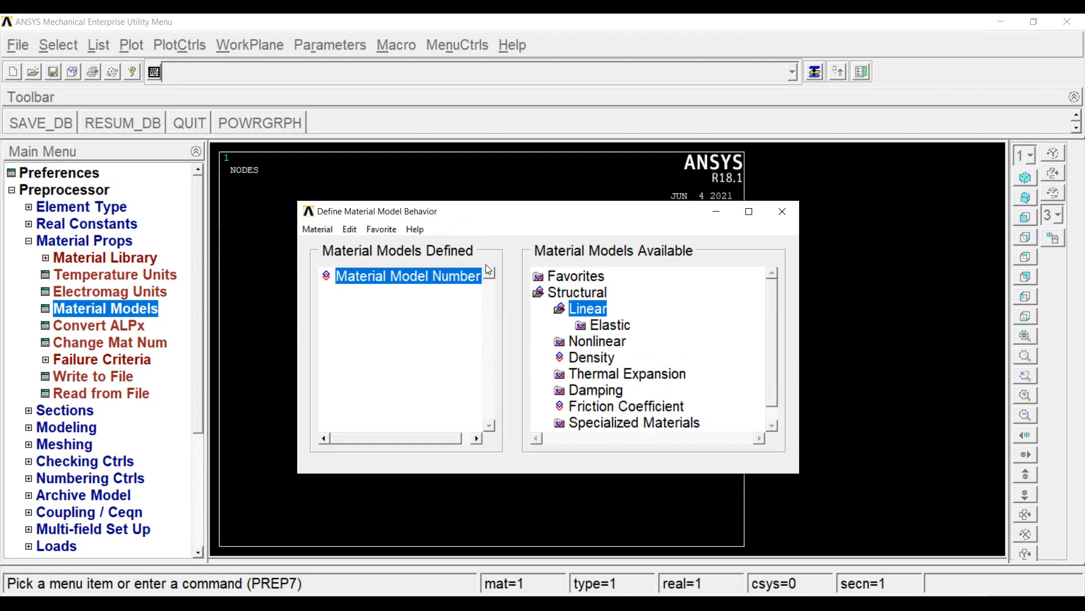
double_click(610, 325)
double_click(638, 341)
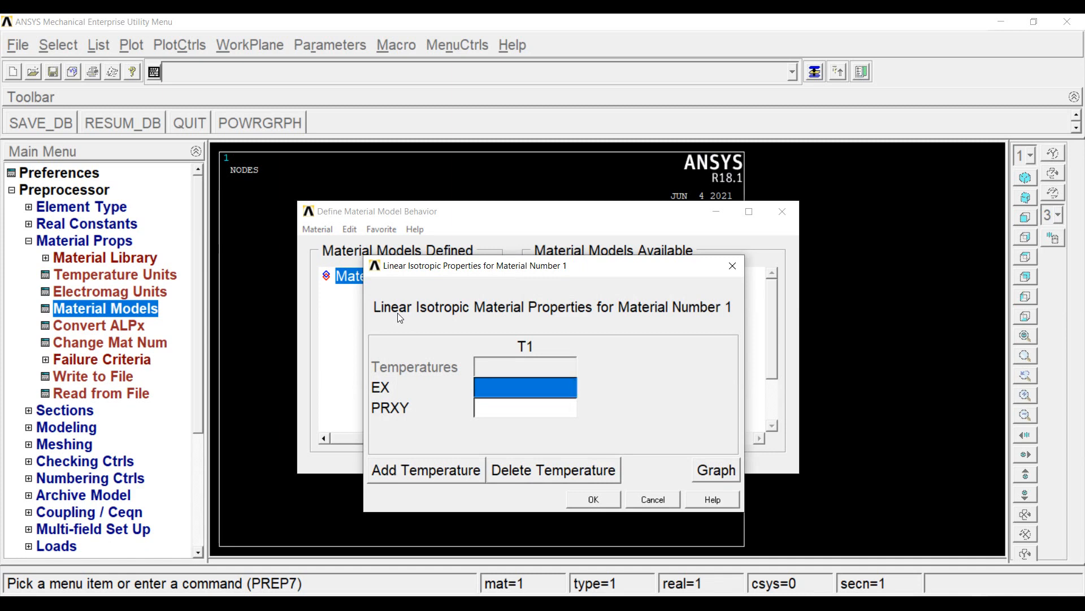
text(2e5)
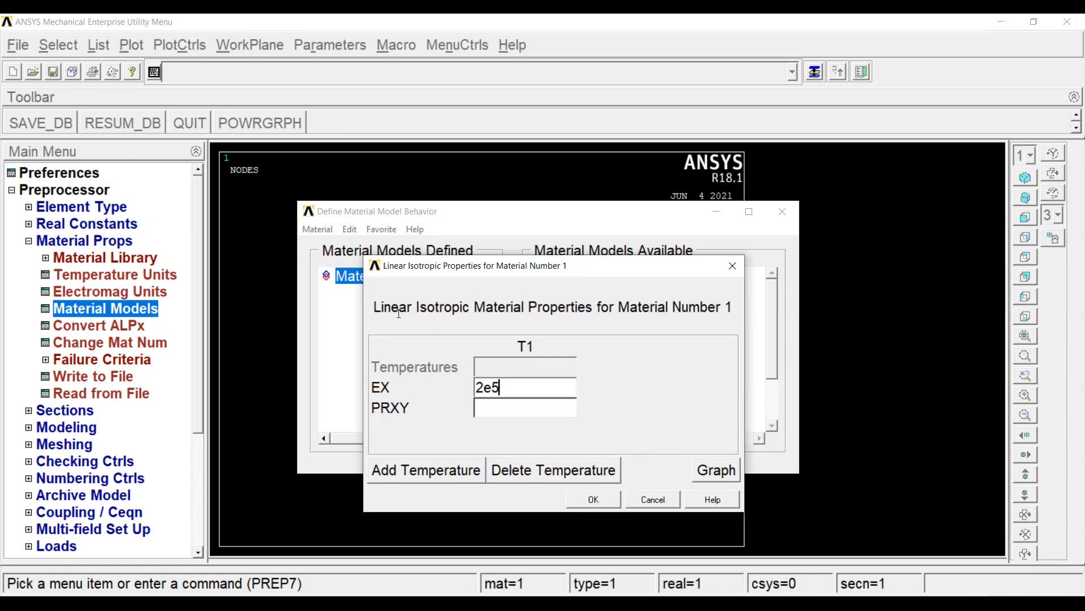
key(Tab)
text(0.3)
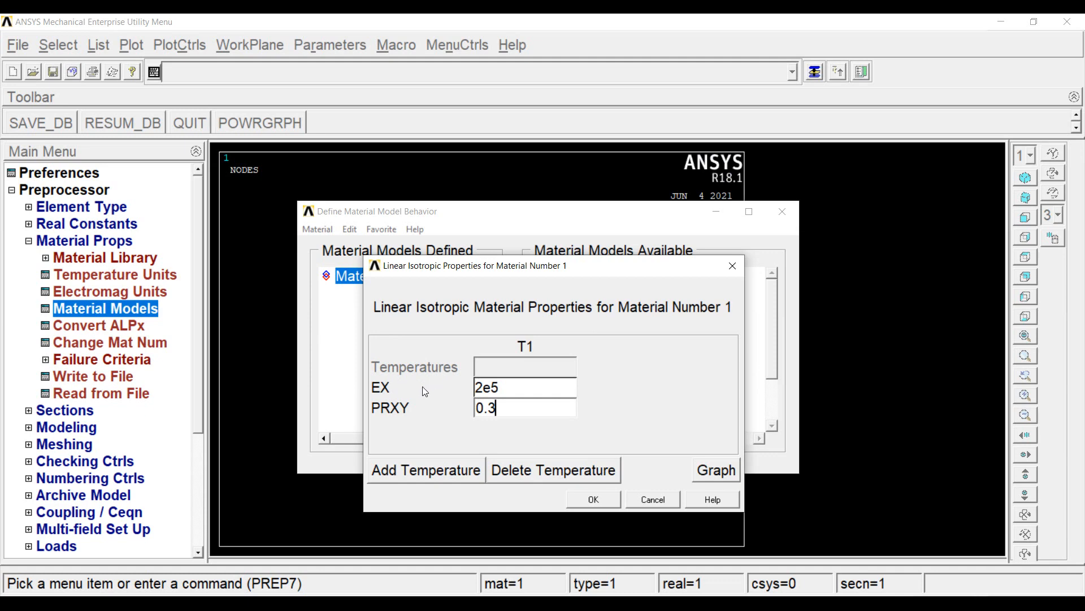
key(Return)
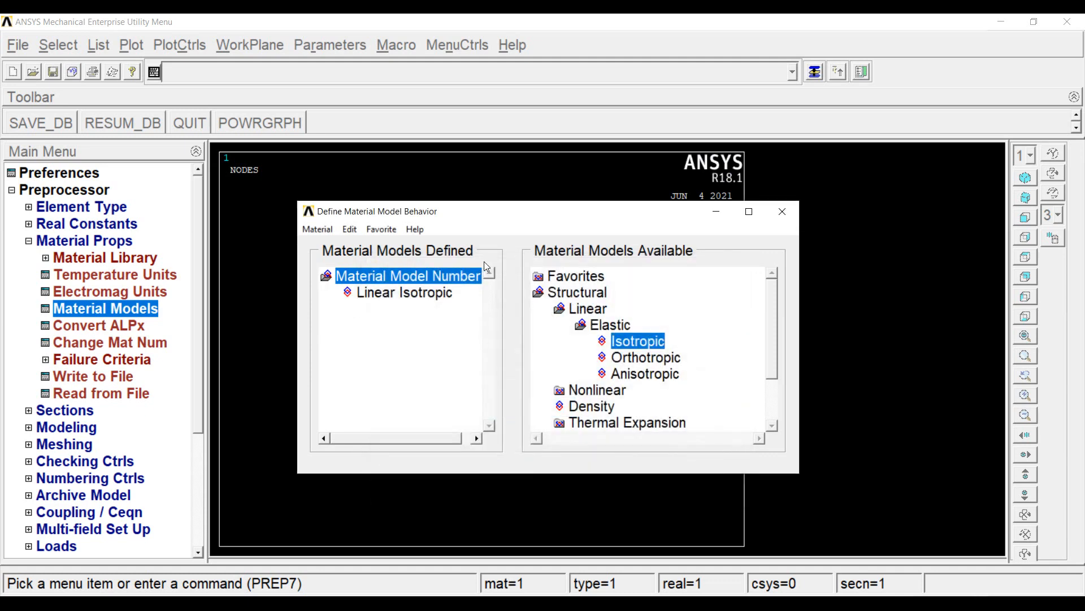
click(782, 211)
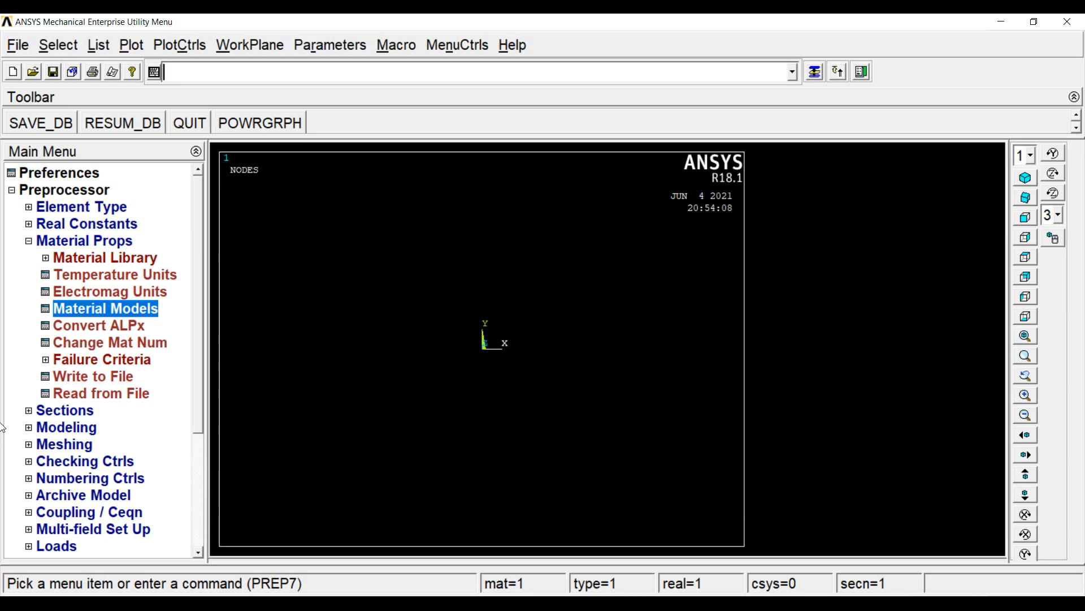
click(65, 244)
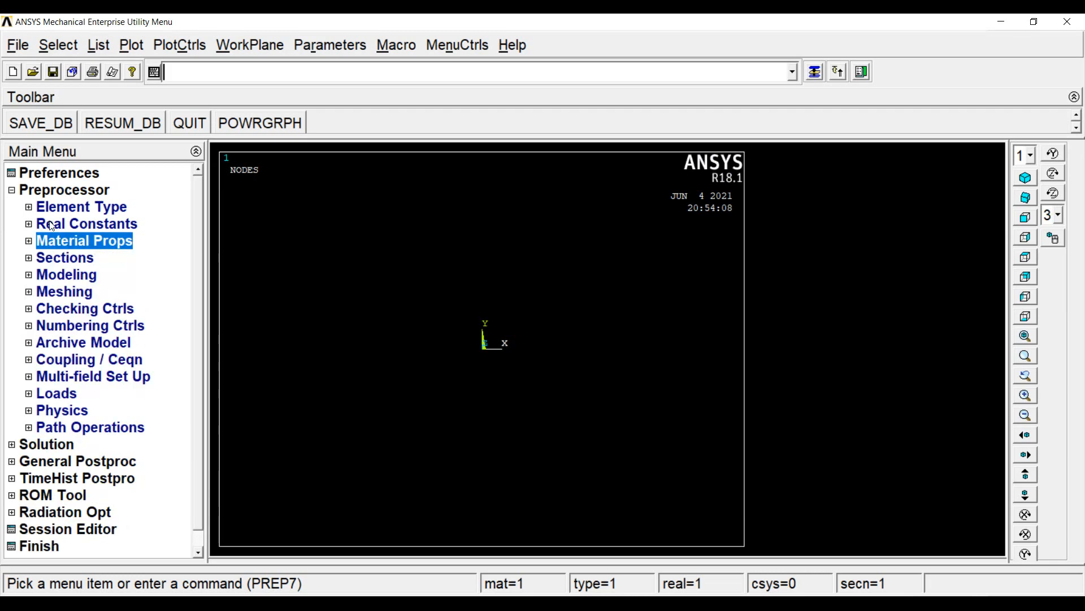
Create keypoint 1 at X 0, Y 0 in the active coordinate system.
click(63, 274)
click(67, 292)
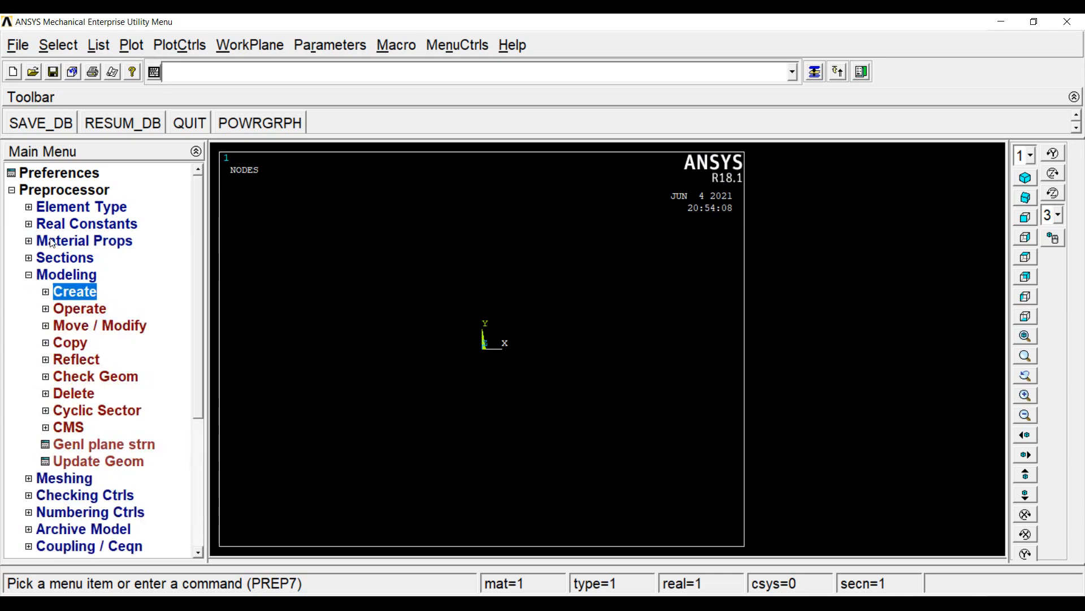
click(92, 310)
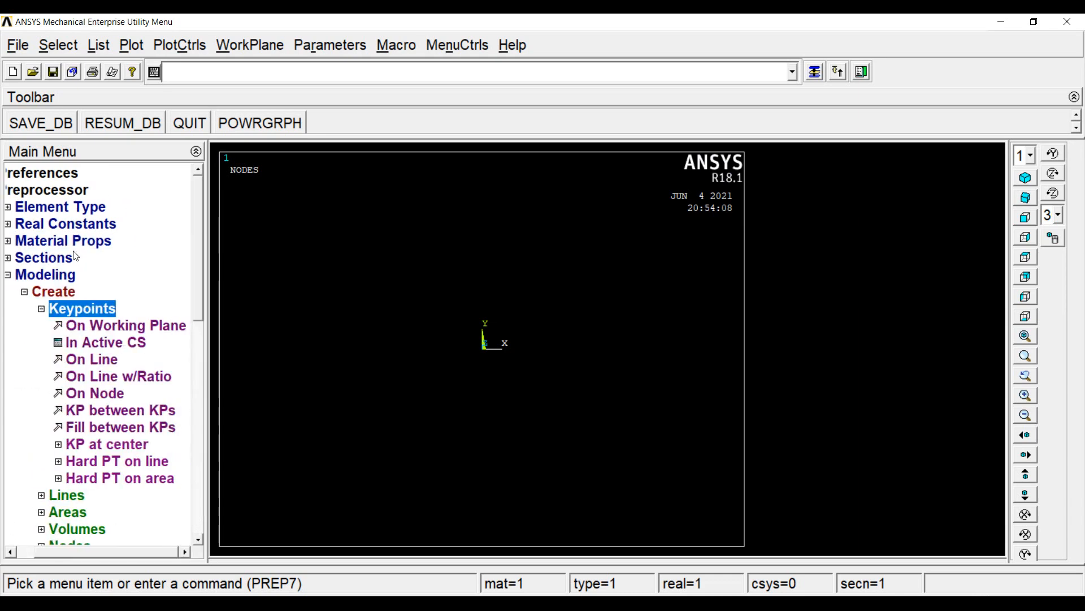
click(105, 342)
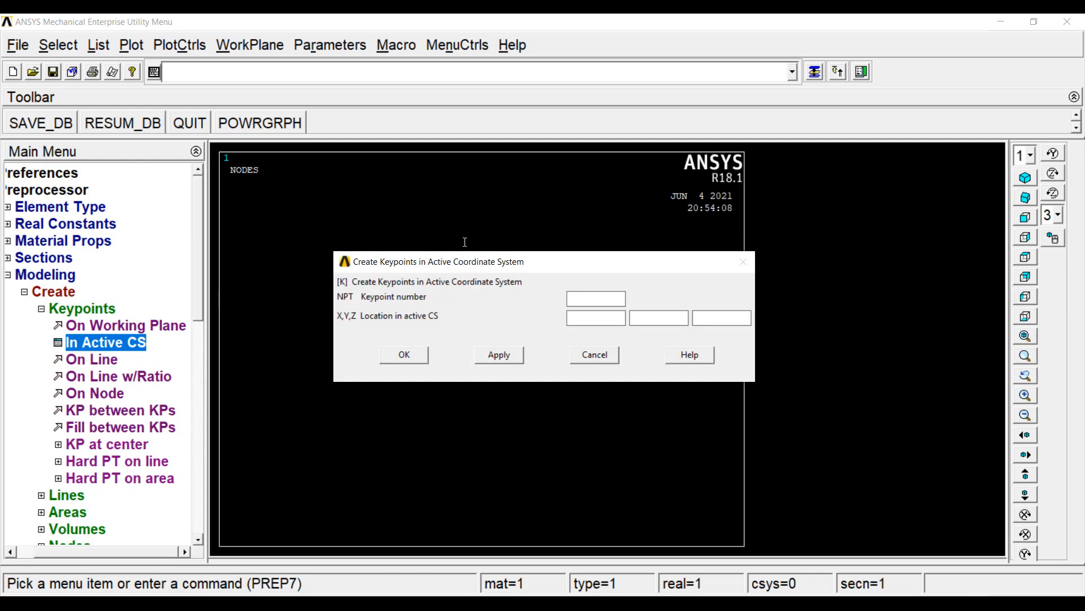
text(1)
key(Tab)
text(0)
key(Tab)
text(0)
key(Return)
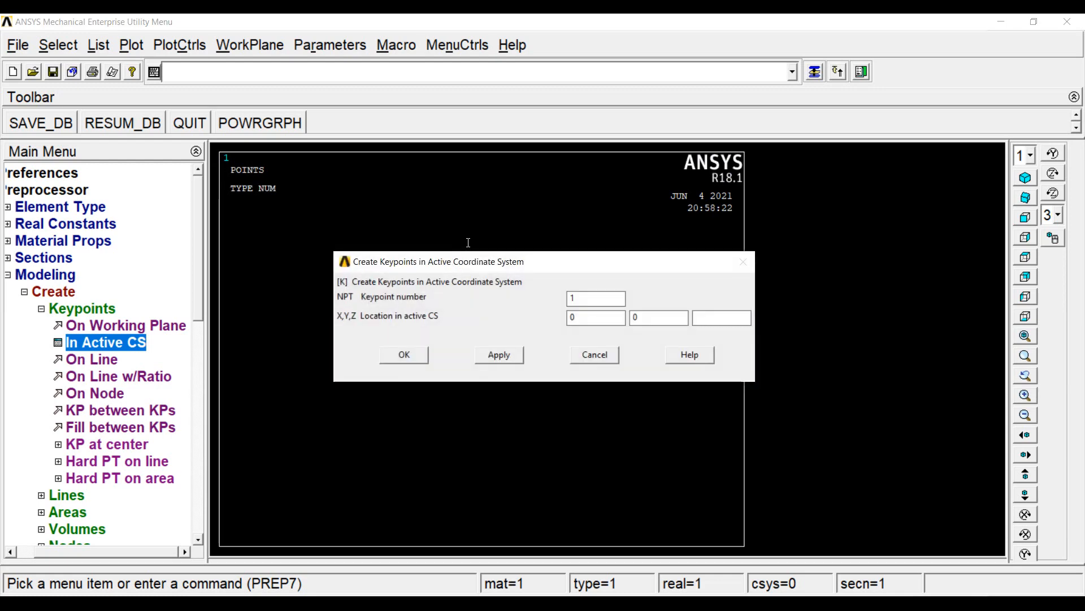
Create keypoint 2 at X 40, Y 10 in the active coordinate system.
text(2)
key(Tab)
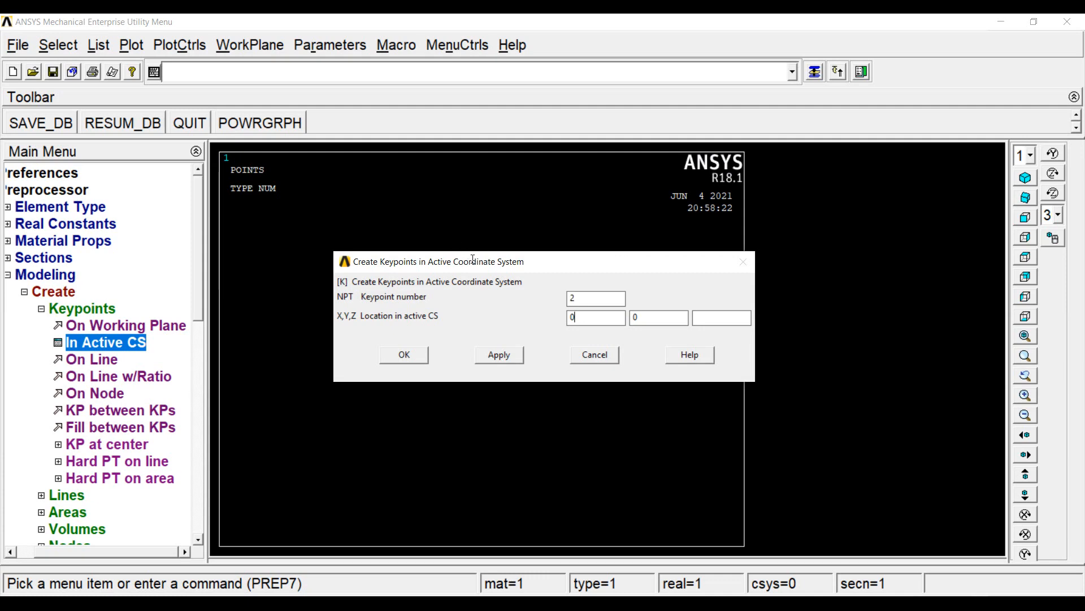
key(BackSpace)
text(40)
key(Tab)
key(BackSpace)
text(10)
click(499, 355)
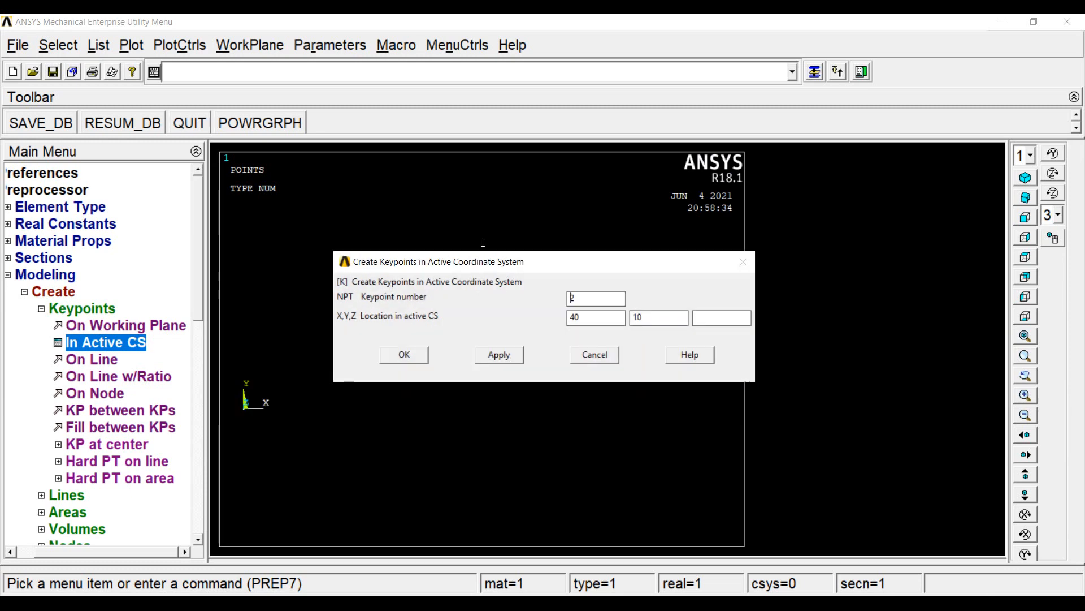
Create keypoint 3 at X 0, Y 30 in the active coordinate system and finish creating keypoints.
text(3)
key(Tab)
text(0)
key(Tab)
text(30)
click(403, 354)
click(69, 308)
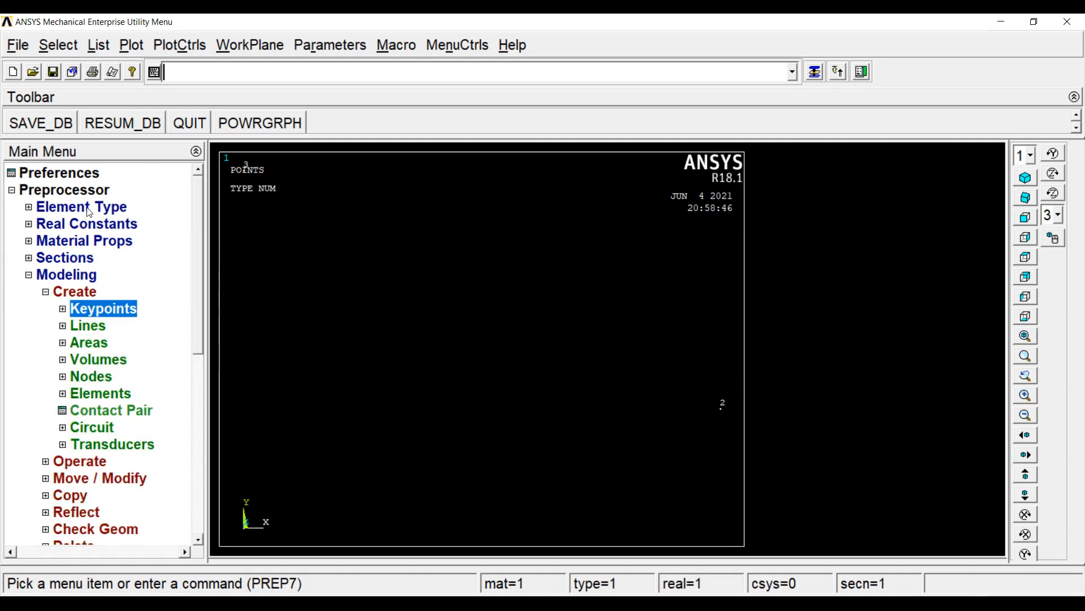
Create an arbitrary triangular area through keypoints 1, 2 and 3.
click(75, 342)
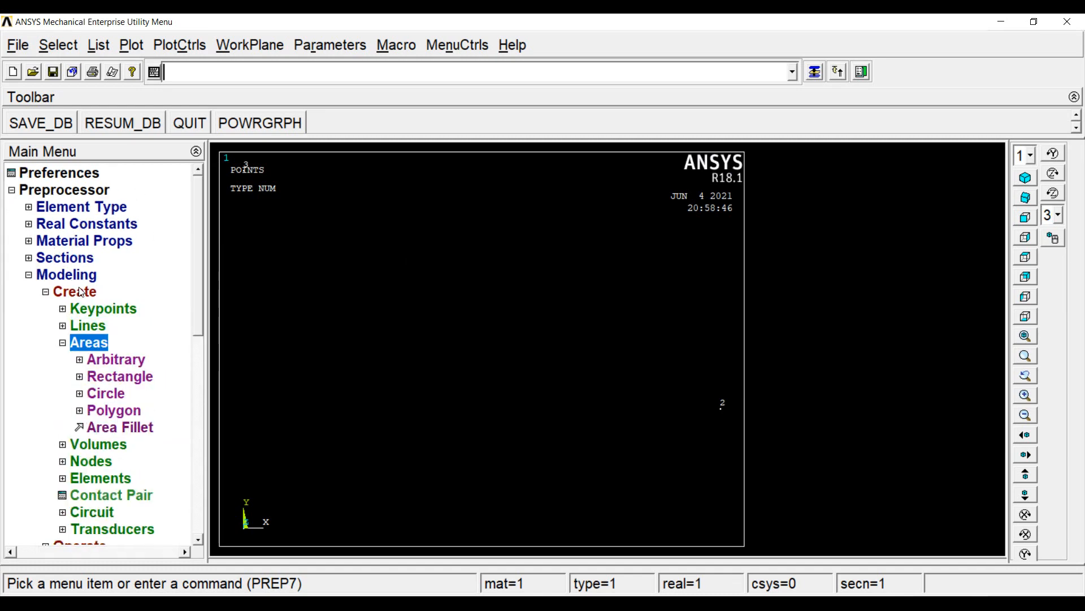
click(107, 359)
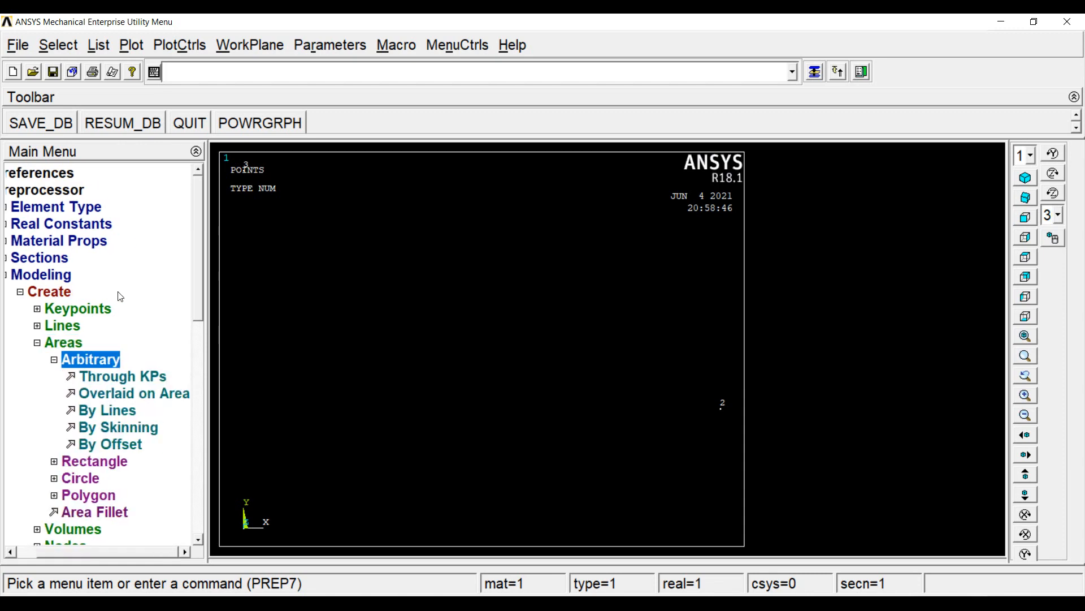
click(134, 376)
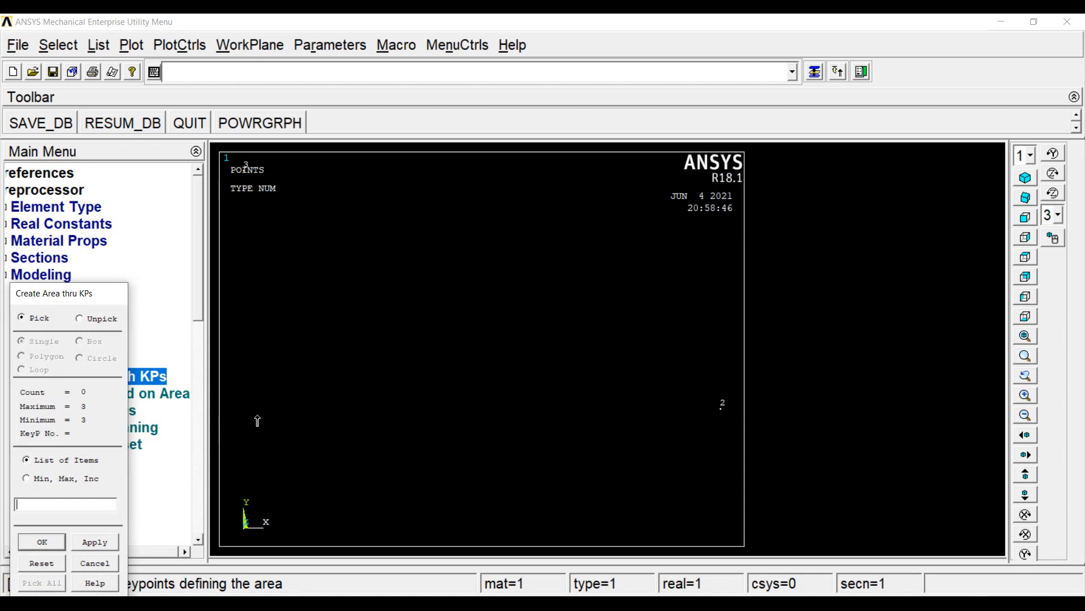
scroll(300, 367, down, 1)
scroll(301, 367, down, 2)
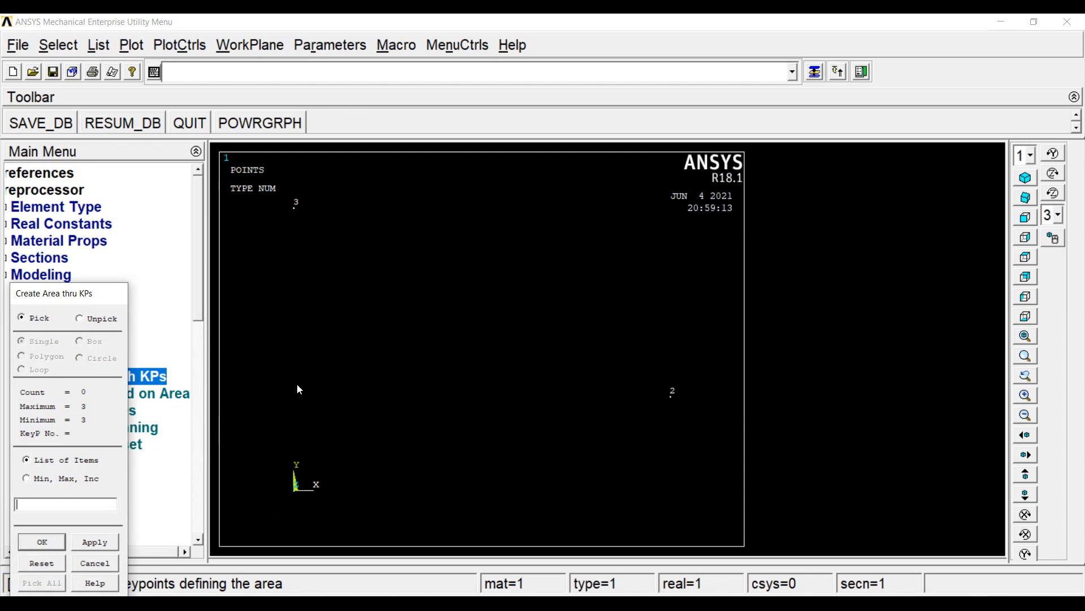
click(247, 392)
drag(558, 363, 528, 321)
drag(309, 216, 244, 184)
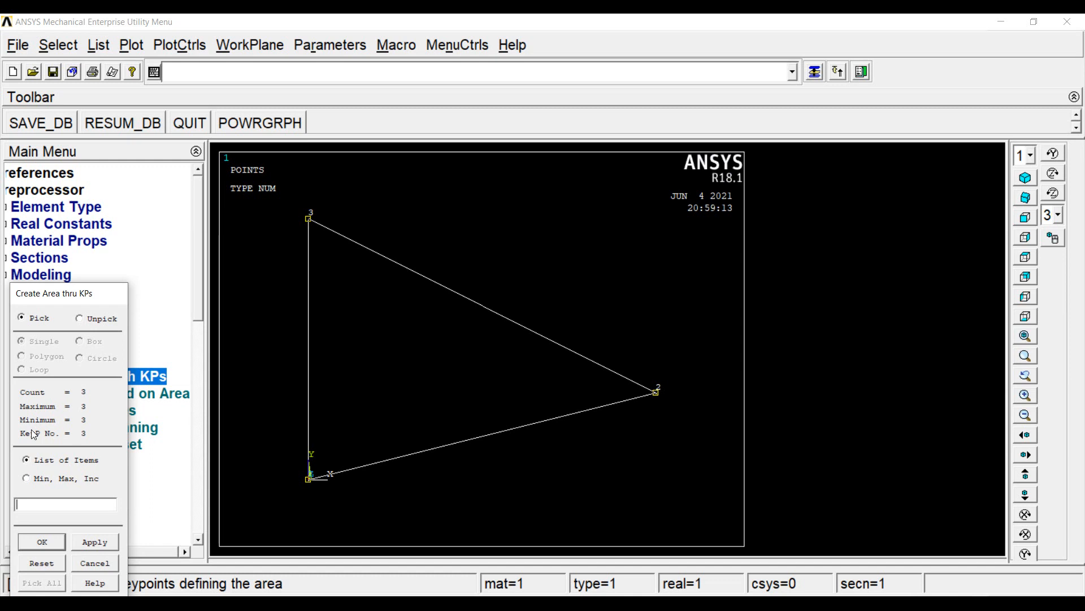
click(42, 541)
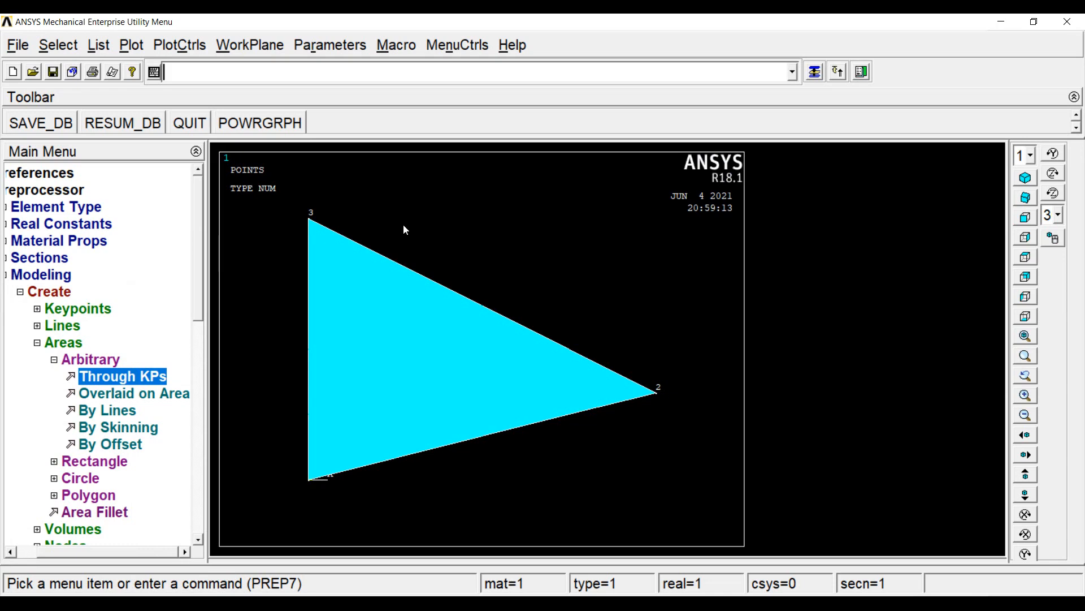
Set the global number of element divisions to 1 and the area mesh shape to Tri.
click(45, 274)
click(64, 292)
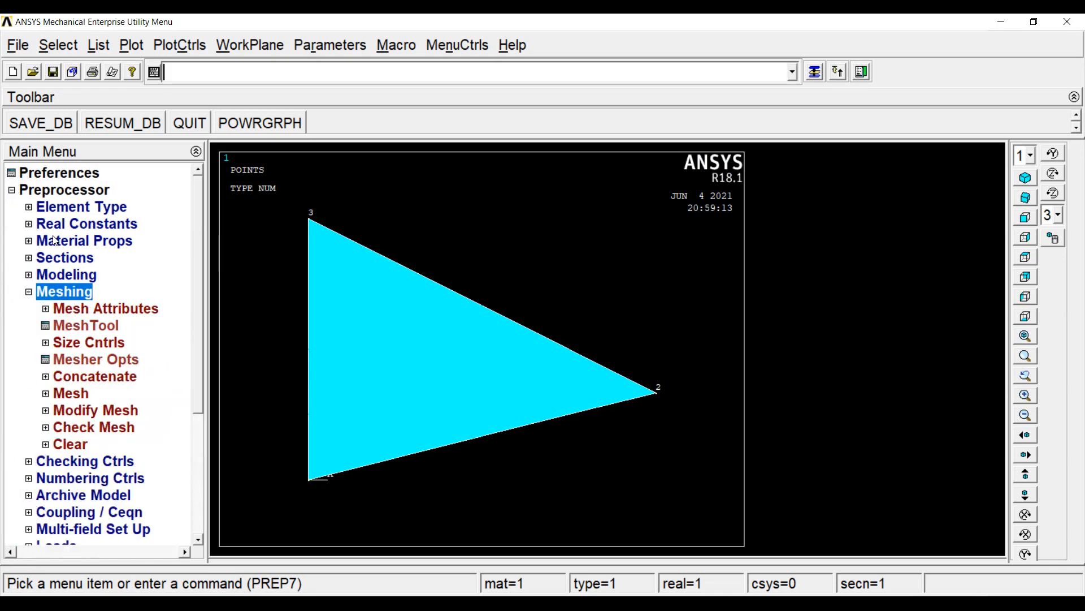
click(85, 325)
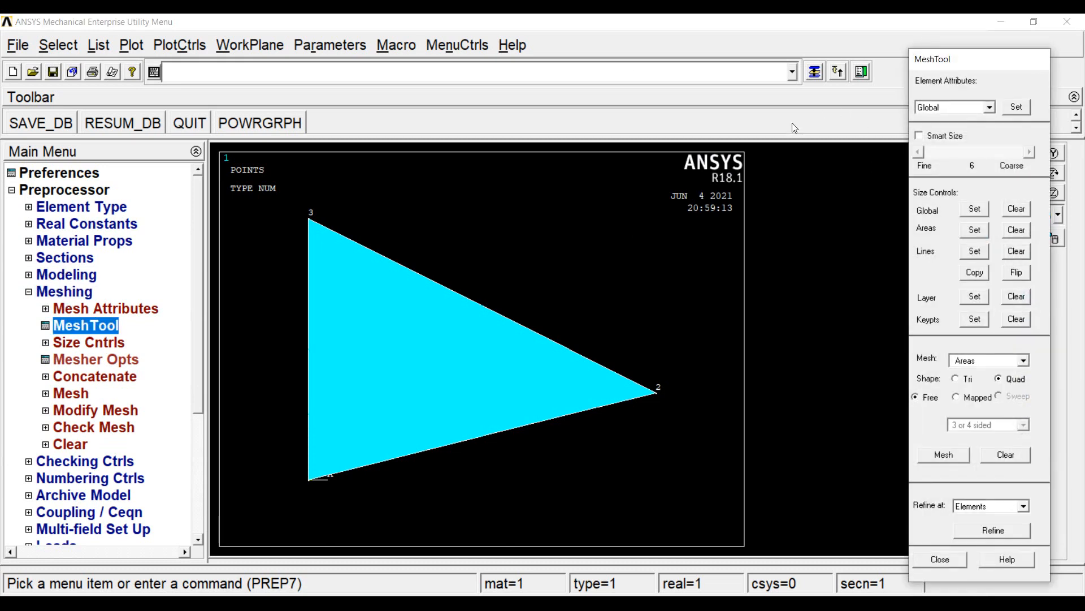
click(975, 208)
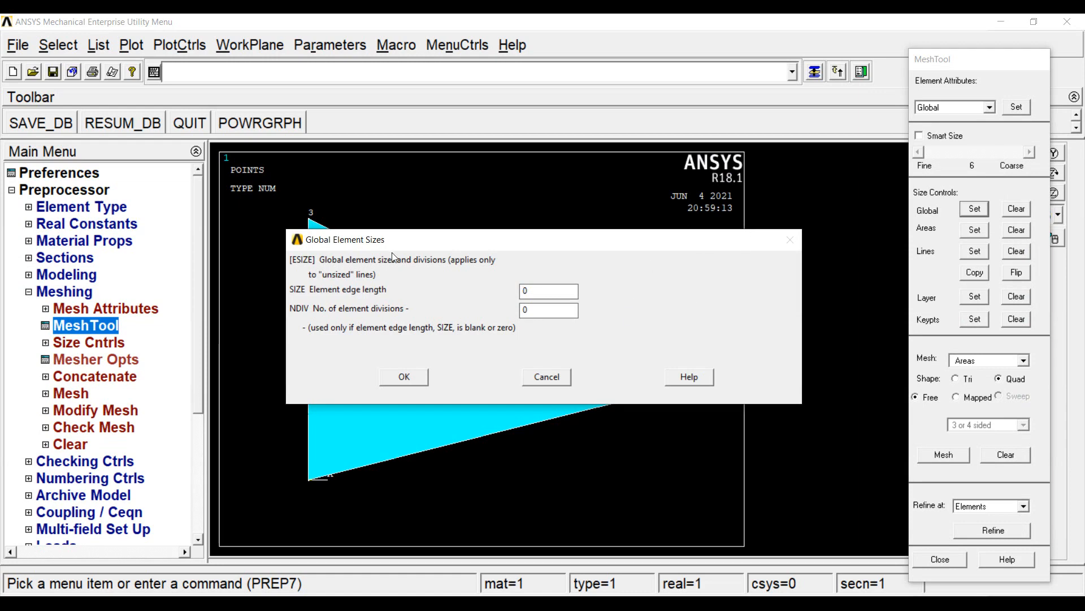
key(Tab)
text(1)
click(404, 377)
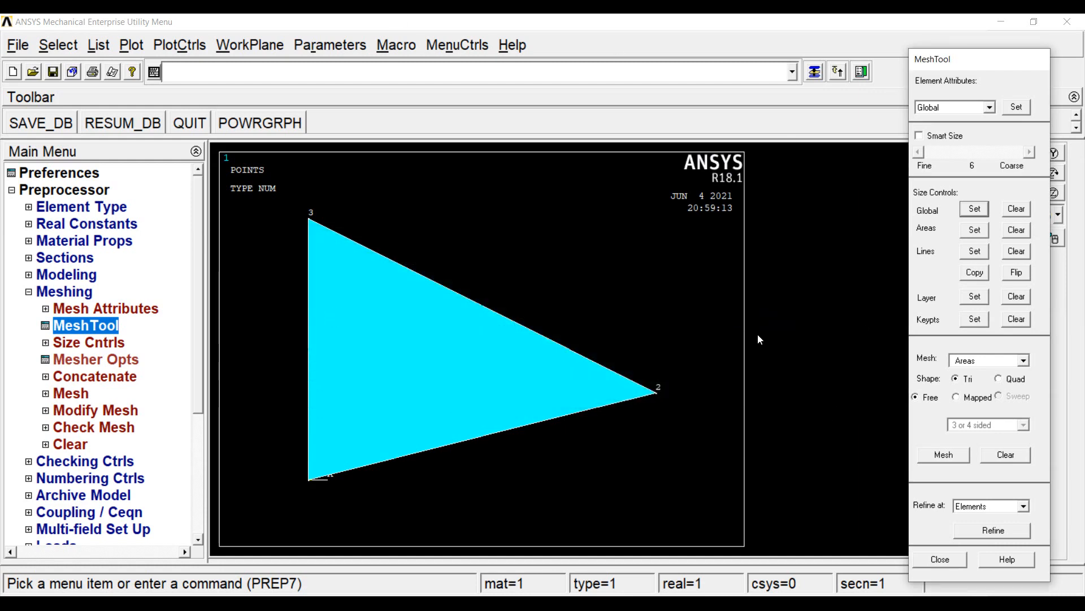
Free-mesh the triangular area with triangular elements and dismiss the mesh warning.
click(943, 455)
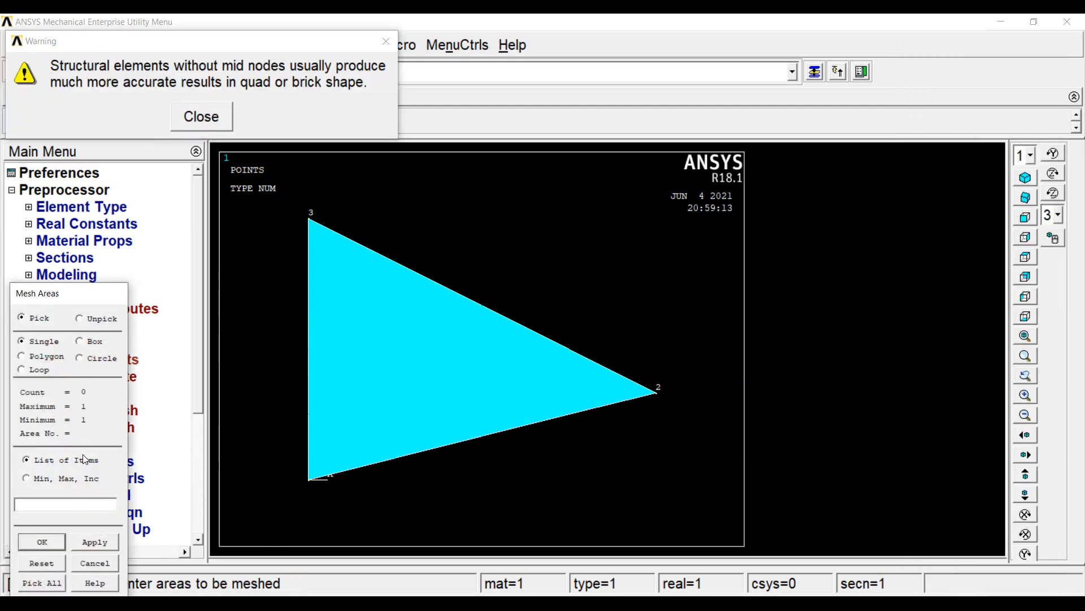
click(331, 318)
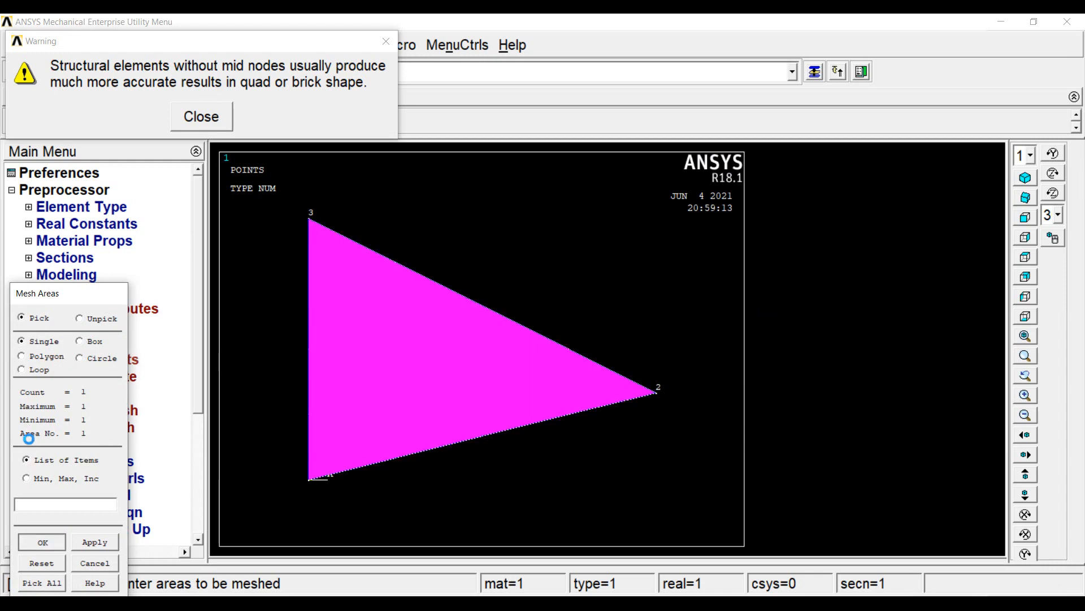
click(42, 542)
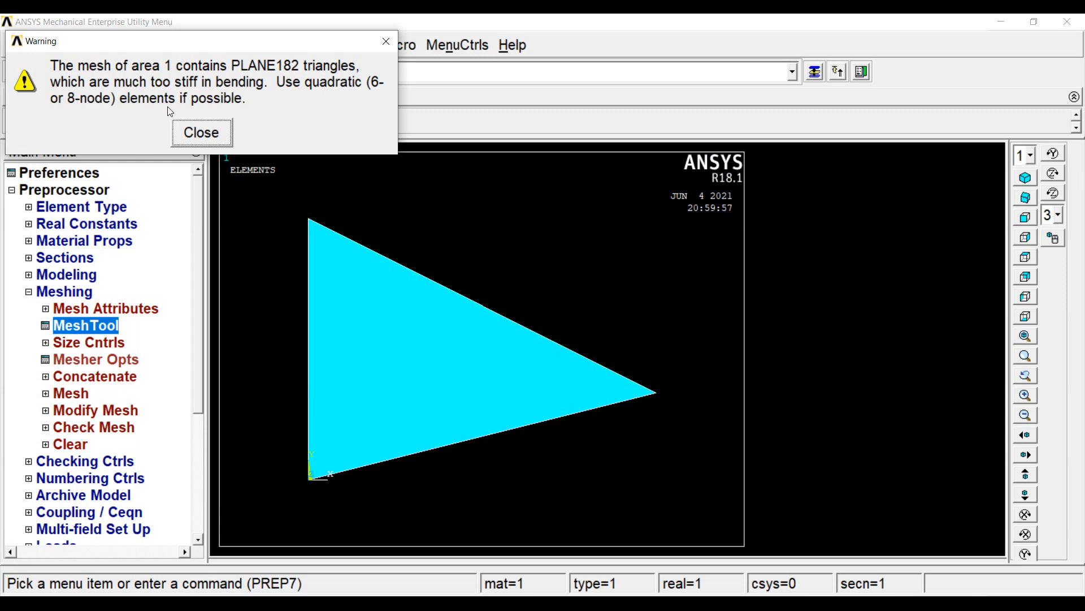
key(Return)
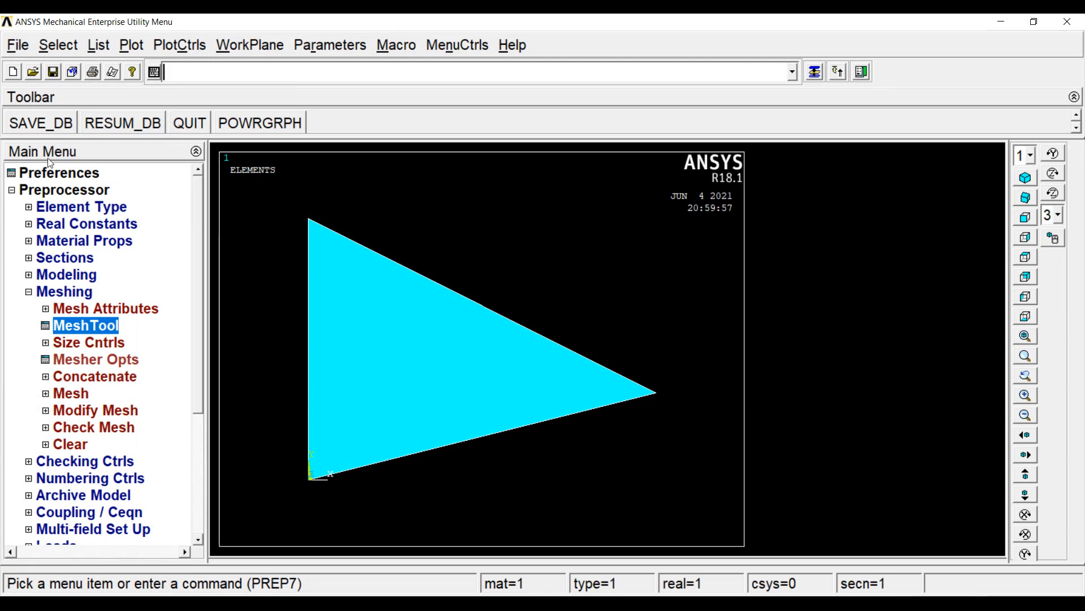
In the Solution phase, apply a constant structural displacement of 0 in UX and UY on node 1 at the origin.
click(62, 292)
click(40, 190)
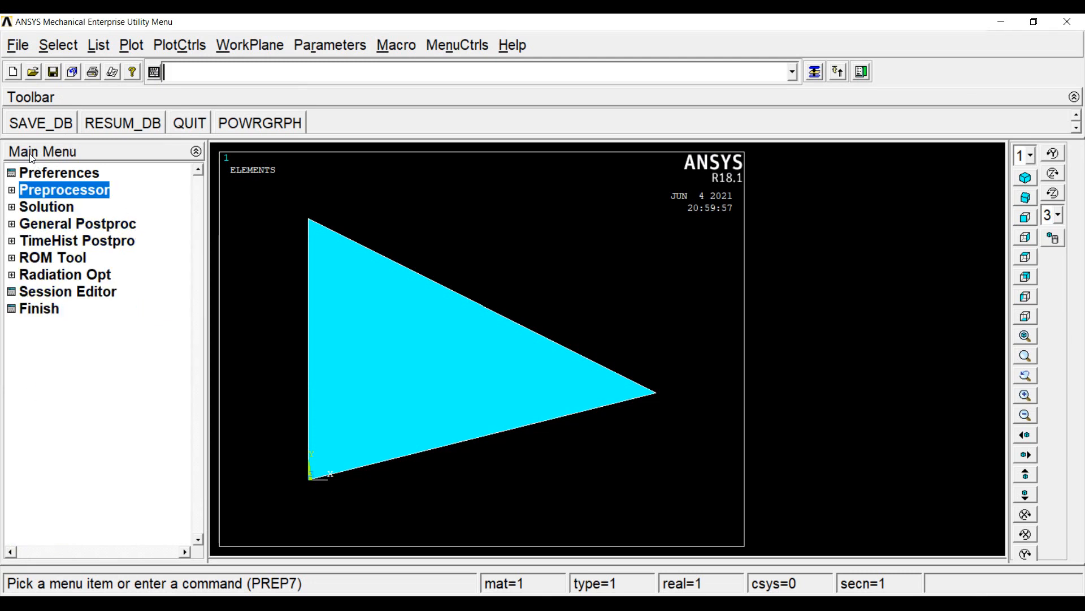
click(38, 206)
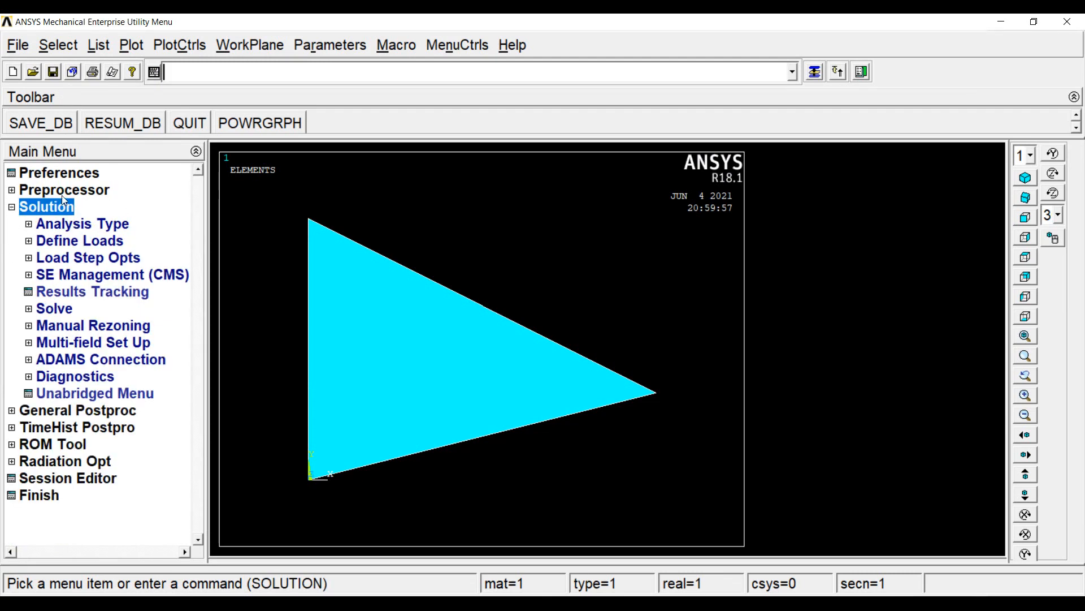
click(63, 241)
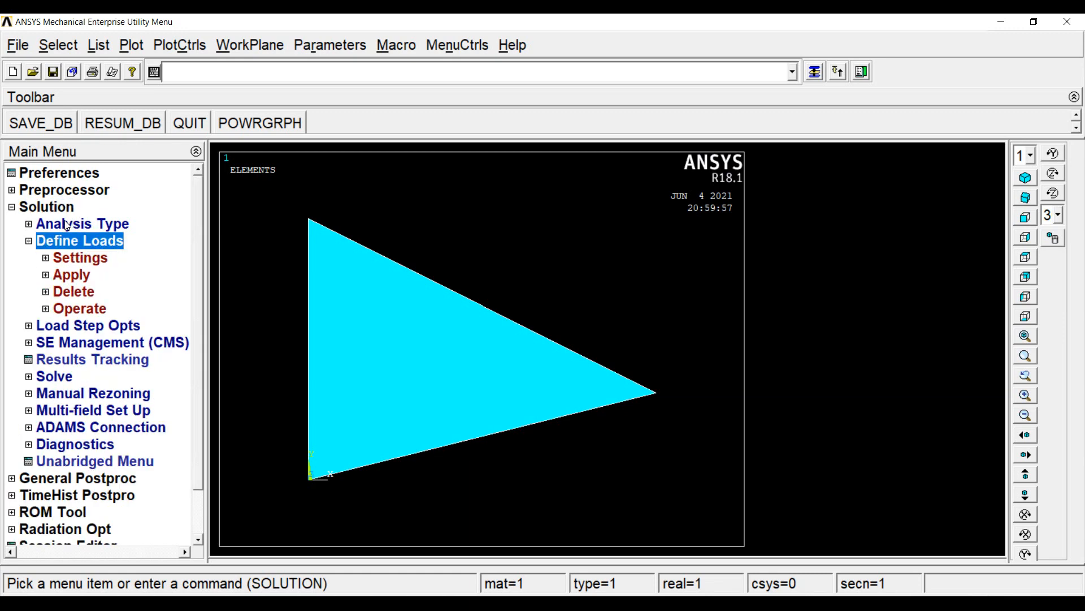
click(71, 275)
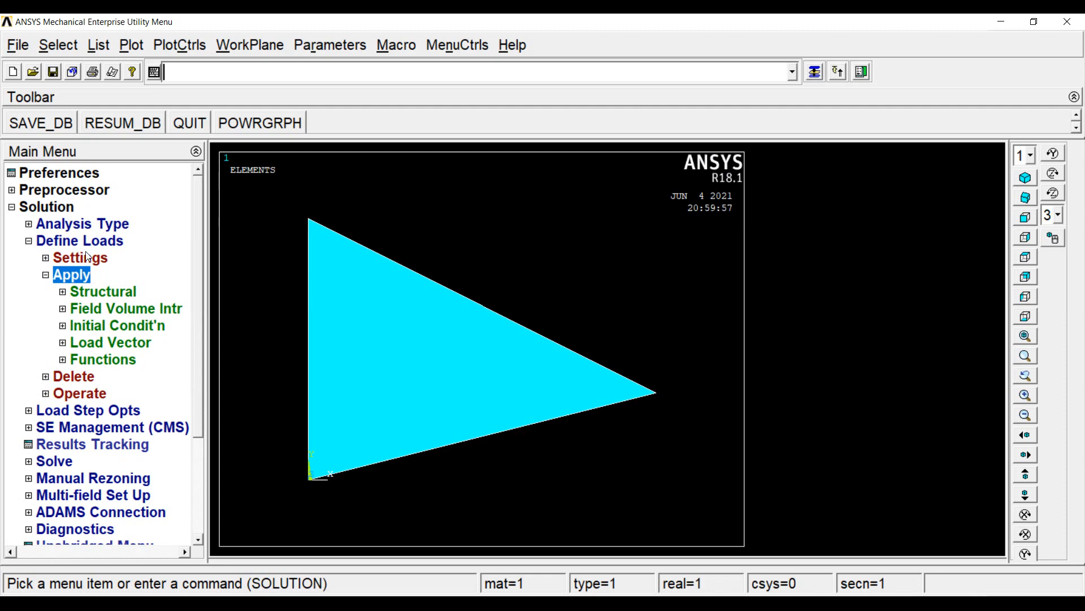
click(102, 292)
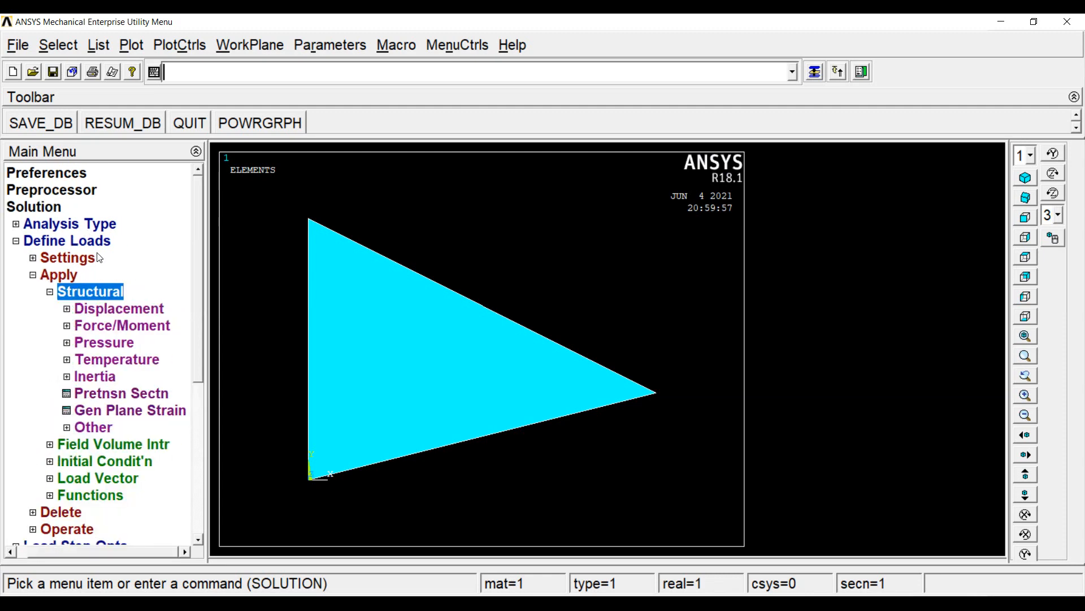
click(119, 308)
click(74, 376)
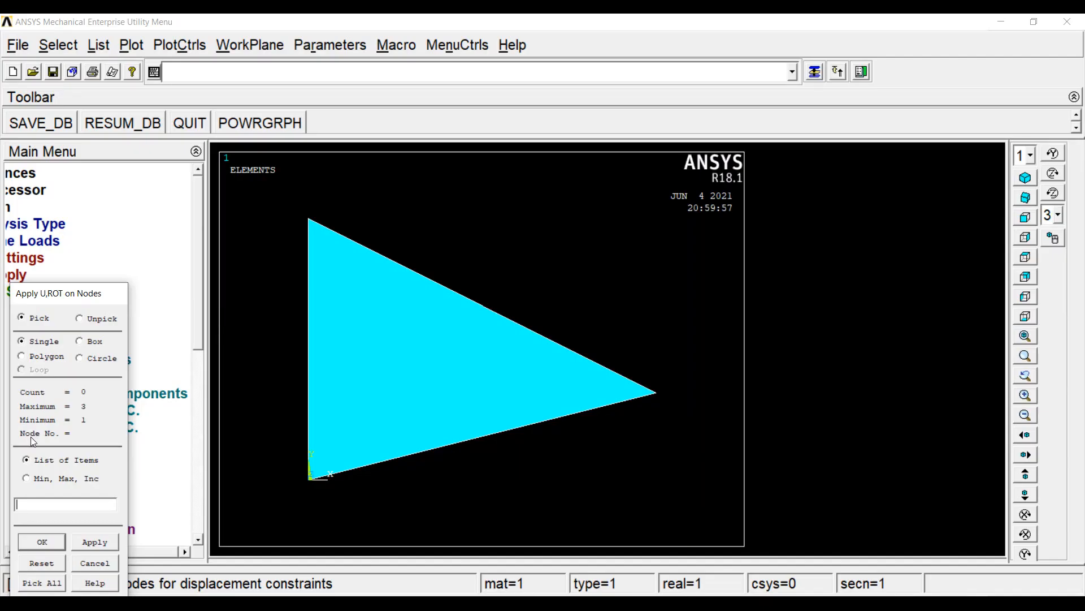
click(244, 390)
click(42, 541)
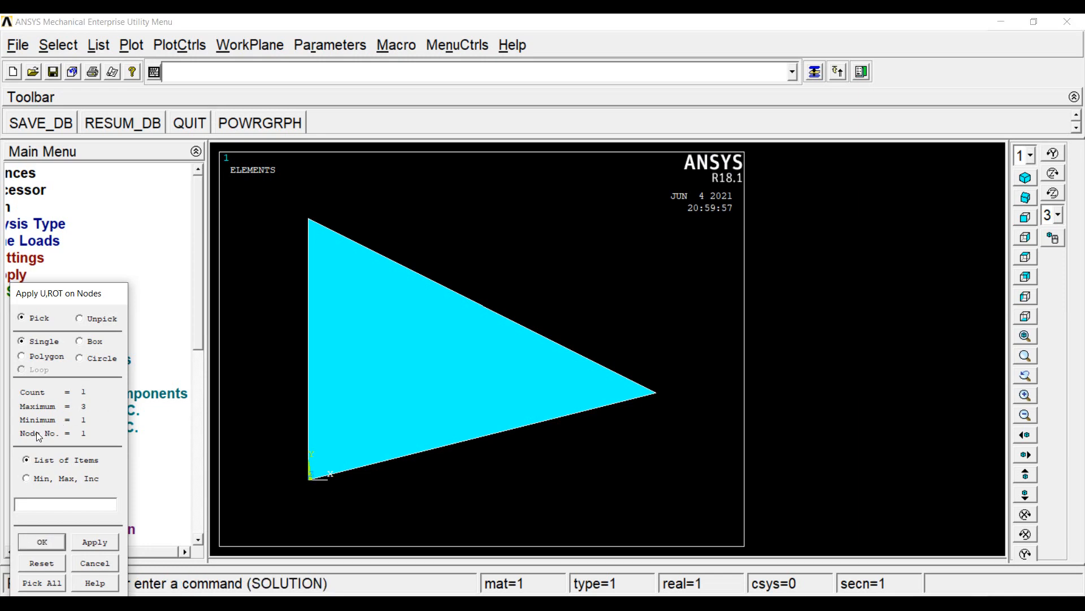
click(490, 217)
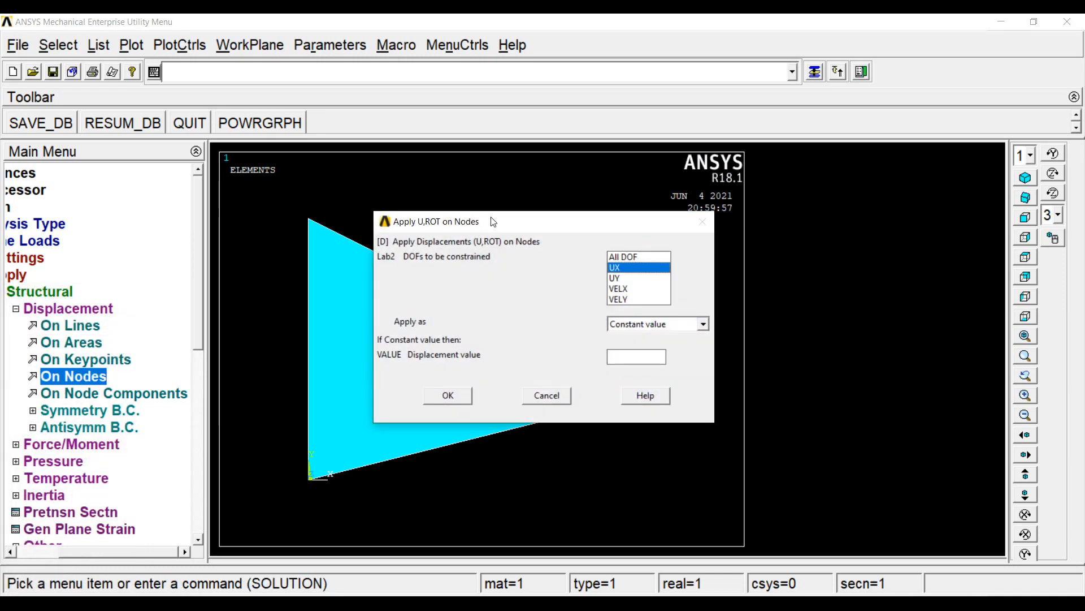
click(489, 230)
click(486, 227)
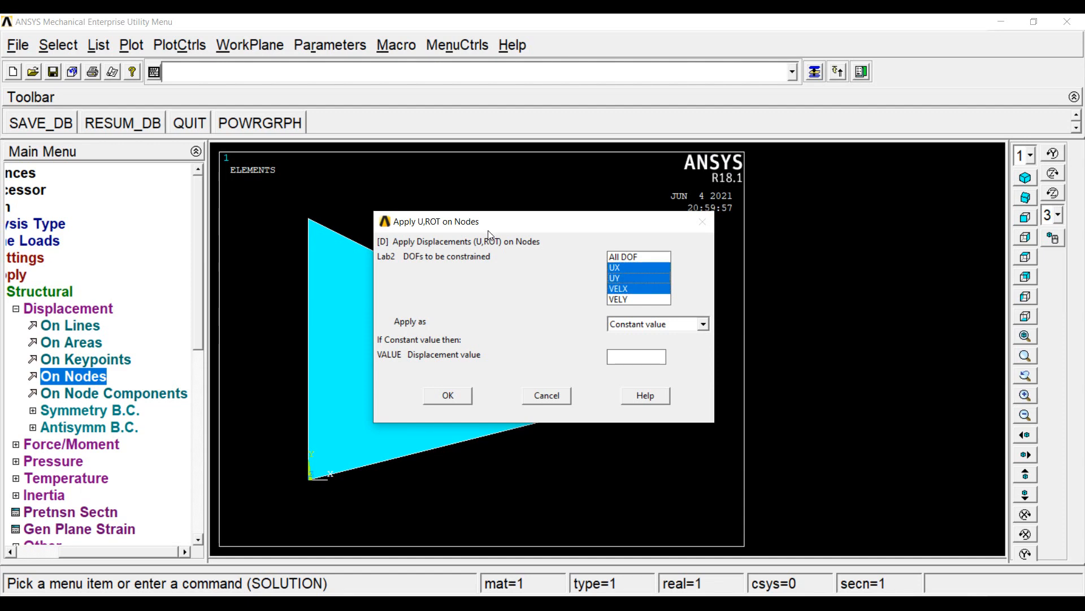
click(487, 229)
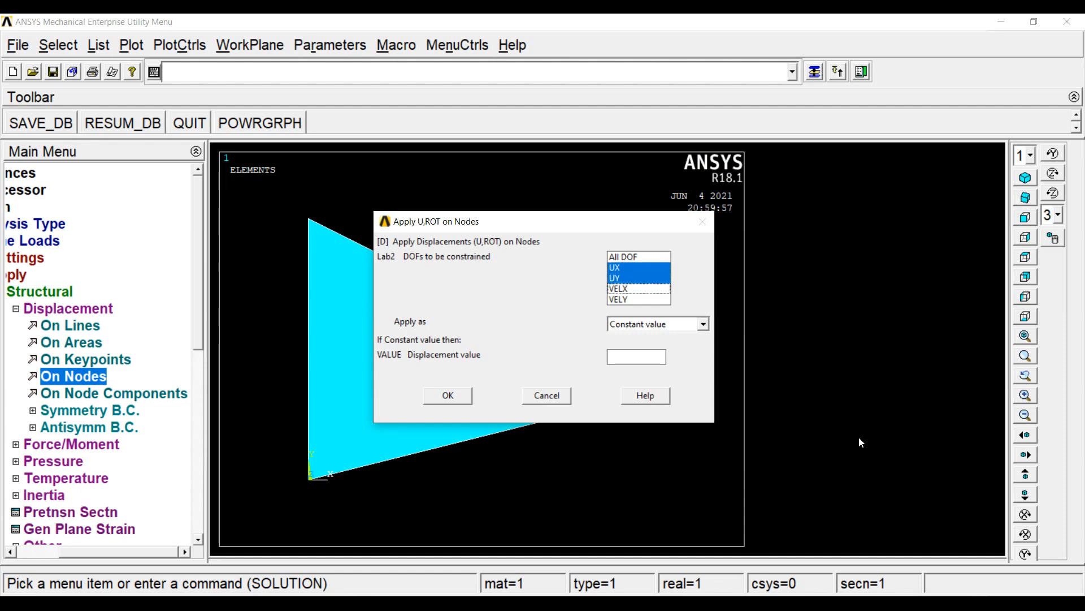
click(494, 284)
text(0)
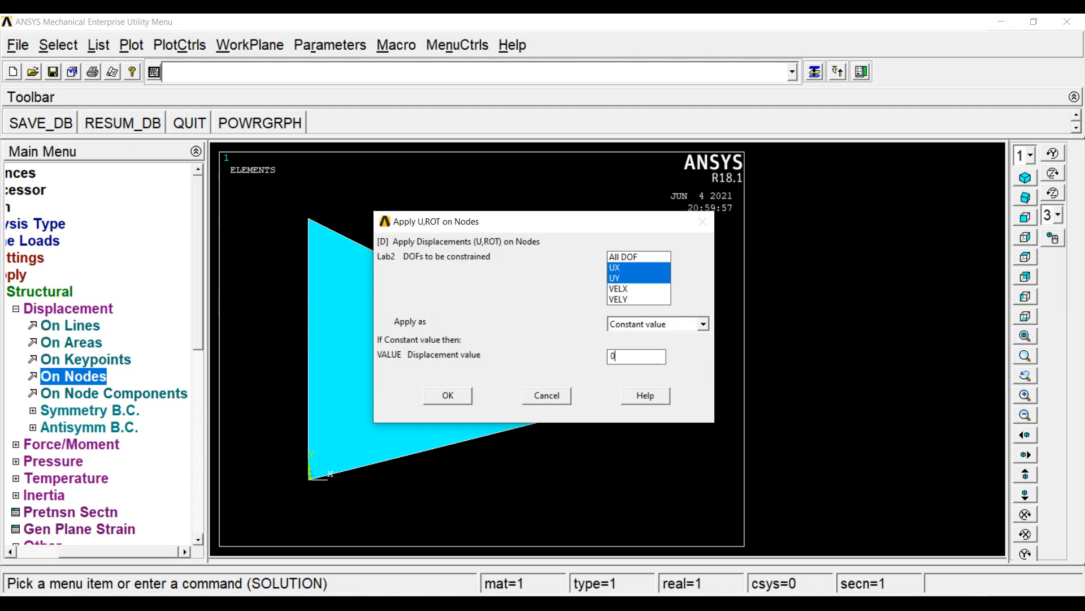
key(Return)
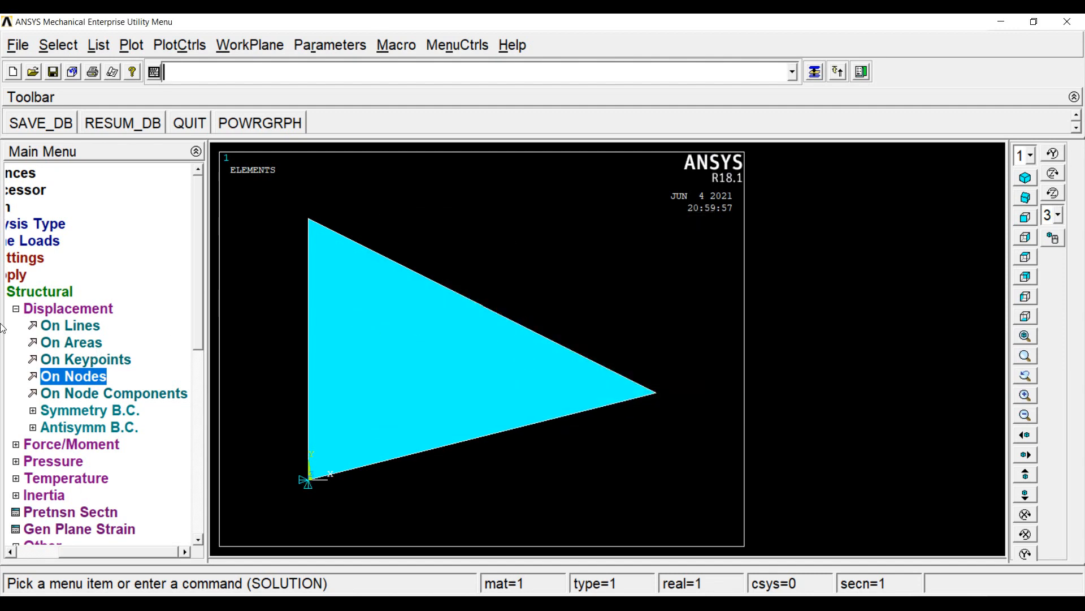
Apply a constant displacement of 0 in UY only on the node at the plate's right-hand vertex.
click(74, 376)
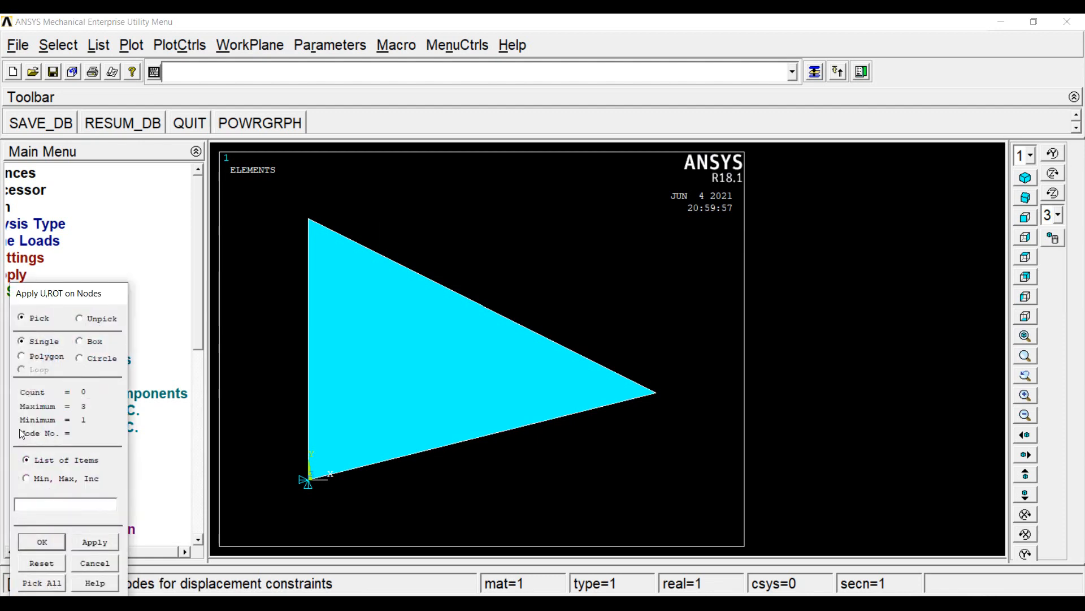
click(526, 324)
click(41, 541)
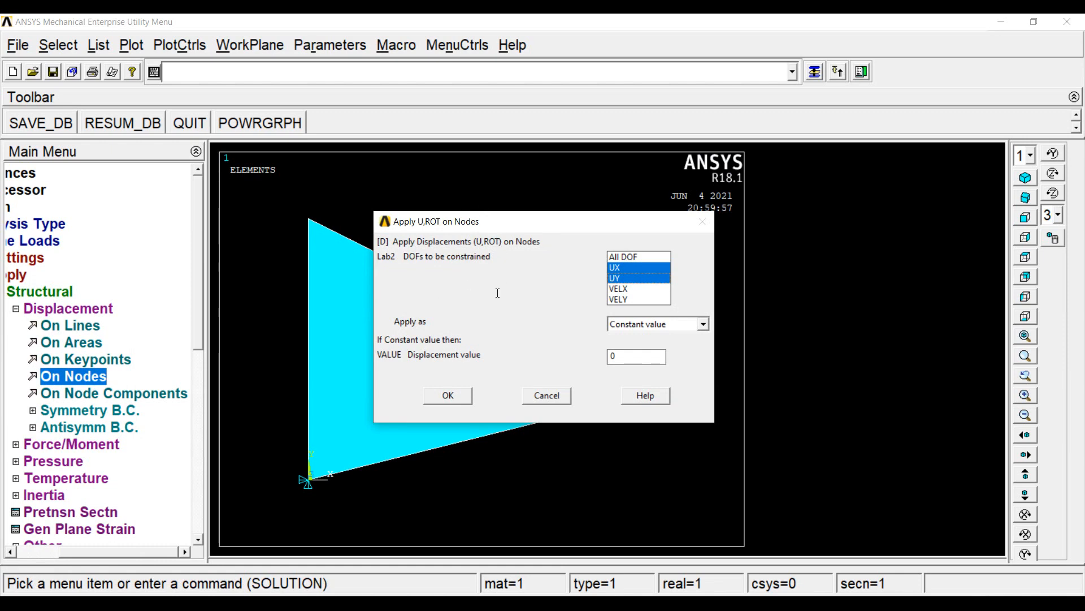
key(Return)
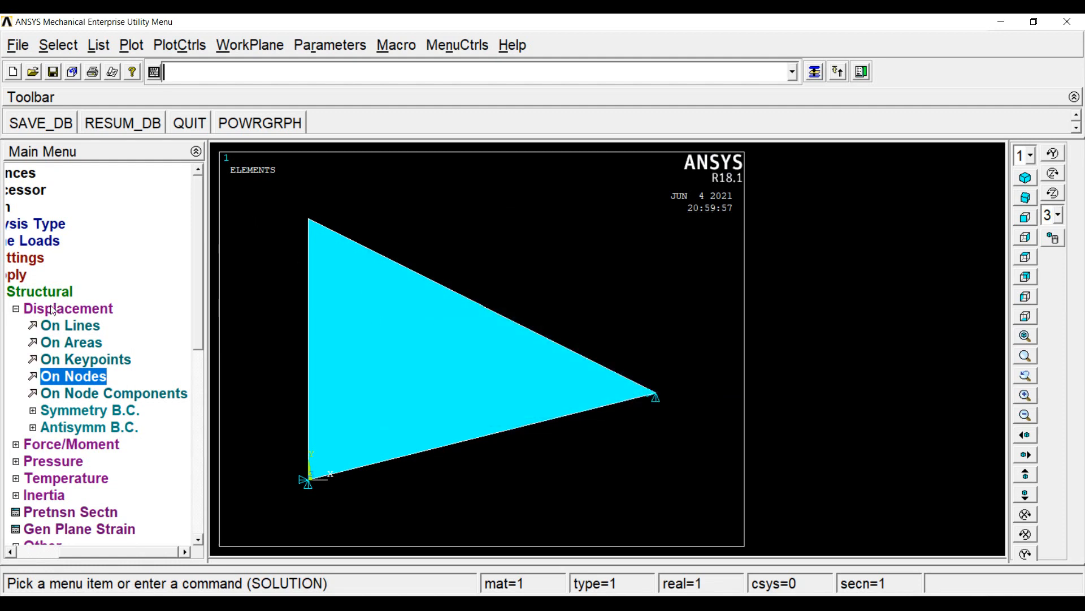
Apply a constant displacement of 2 in UX only on node 3 at the plate's upper vertex.
click(68, 376)
click(246, 182)
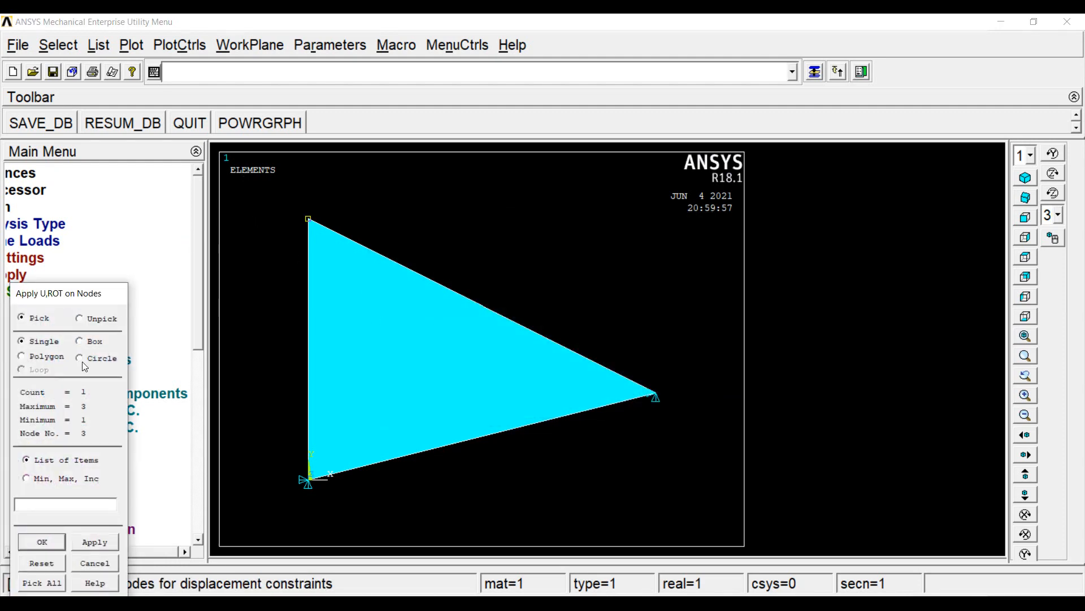
click(41, 542)
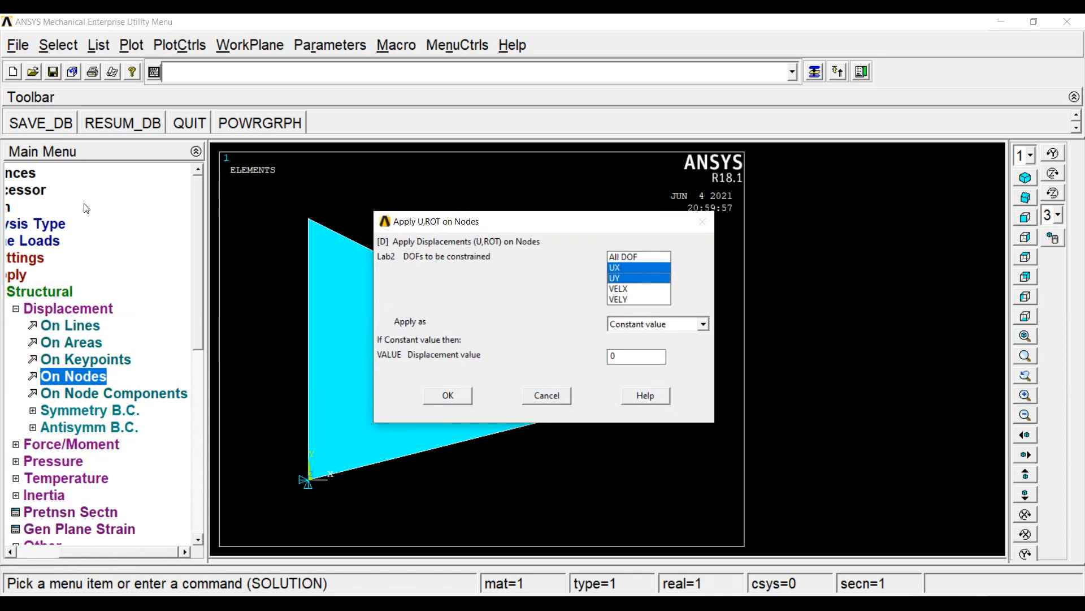
key(space)
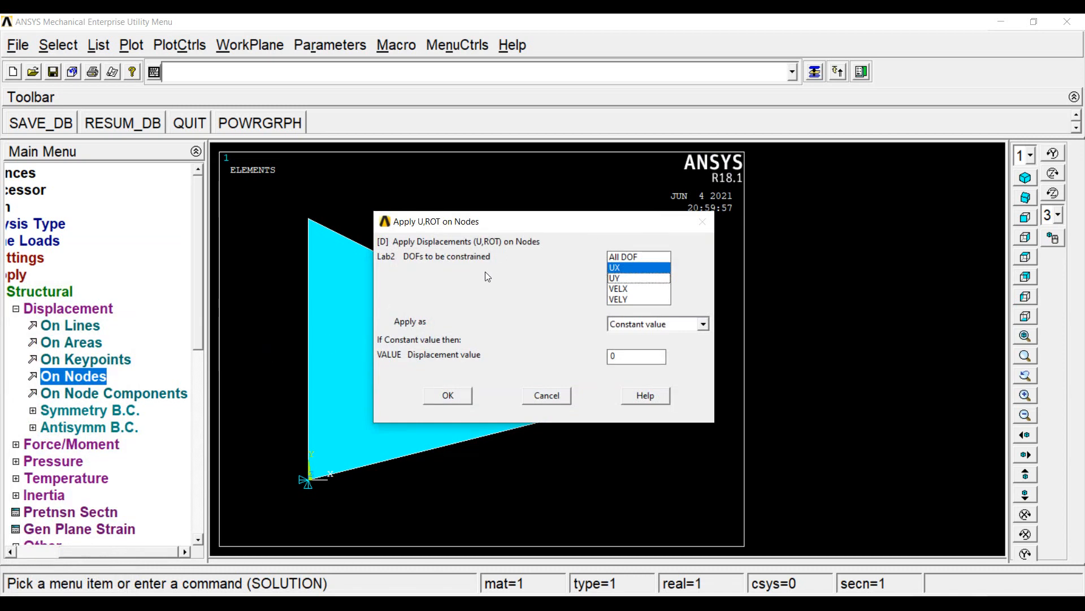
key(Tab)
text(2)
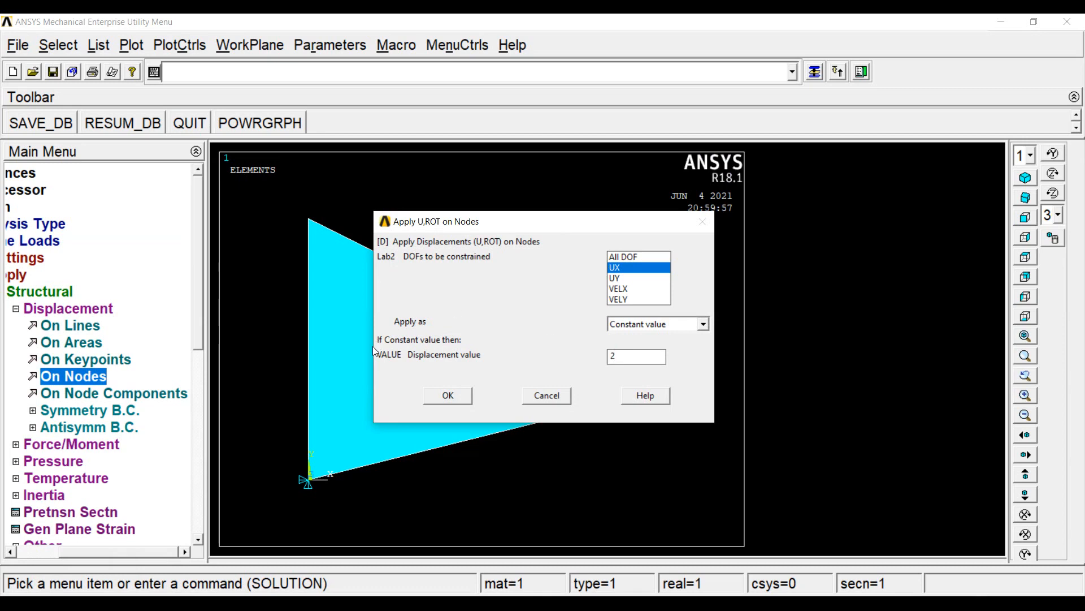
key(Return)
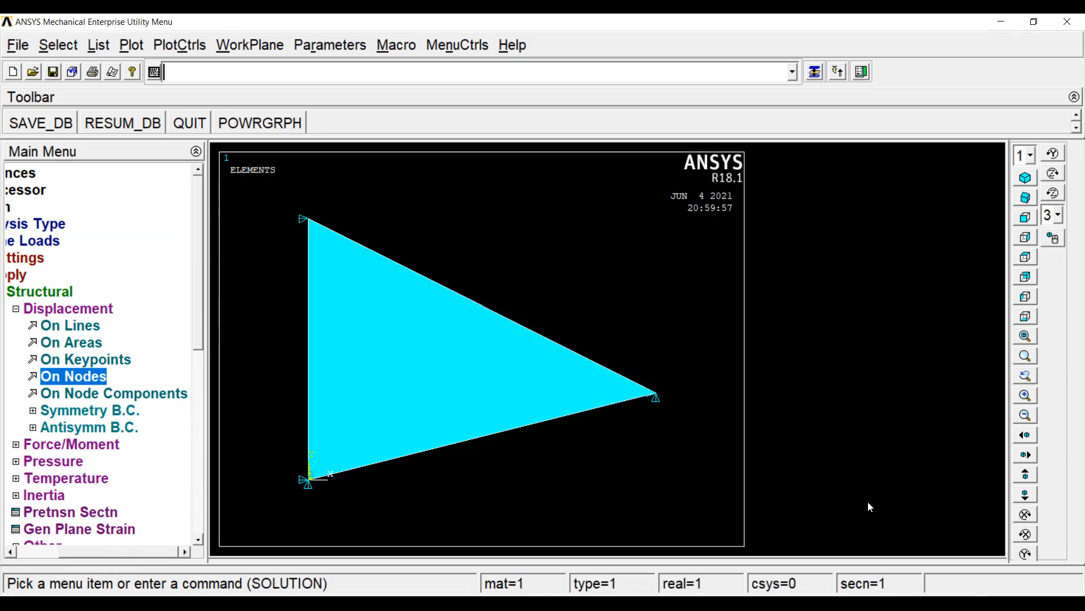
Apply a constant displacement of -1 in UY only on the node at the plate's upper vertex.
click(74, 376)
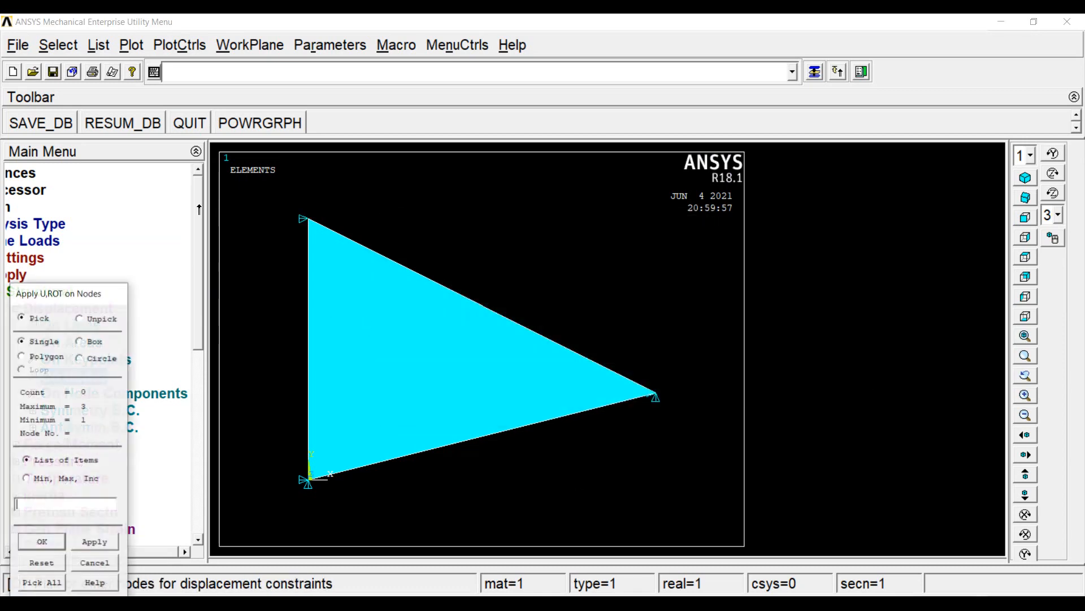
click(246, 178)
click(41, 542)
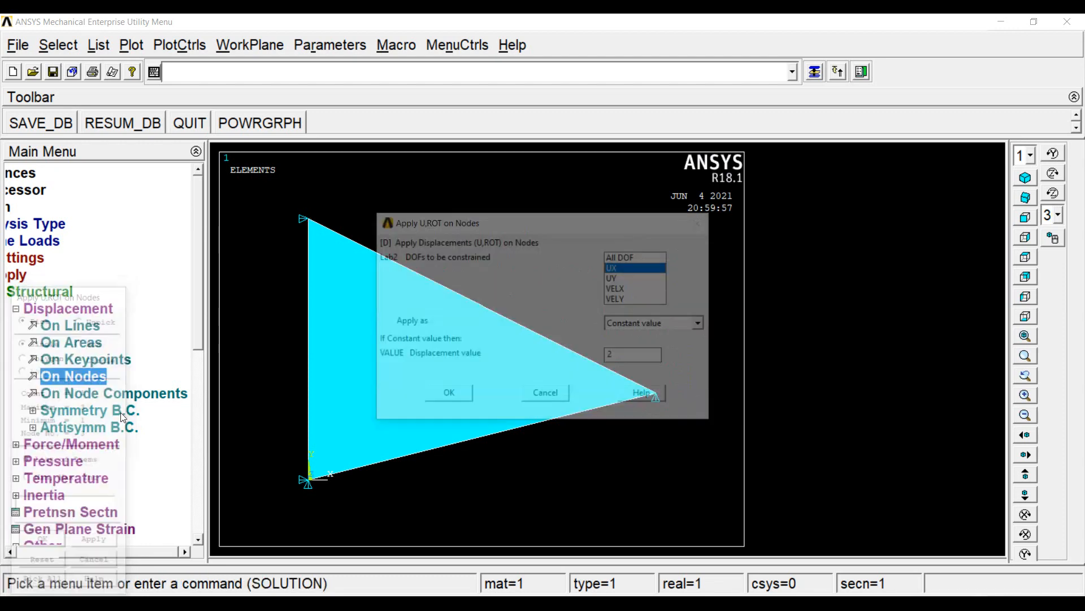
click(633, 279)
click(628, 258)
click(628, 268)
click(628, 259)
key(Tab)
text(-1)
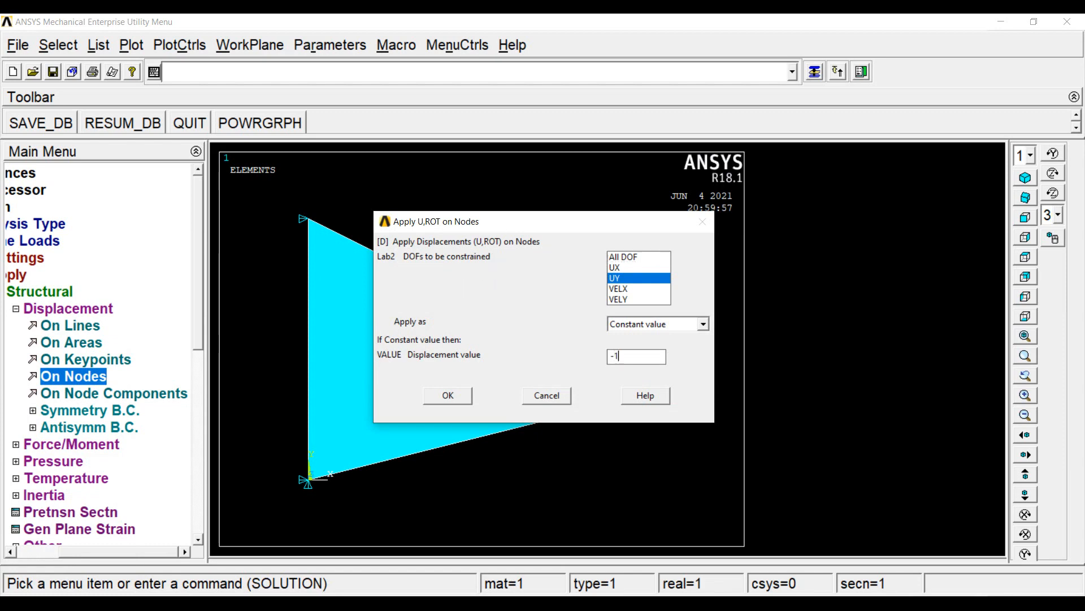
key(Return)
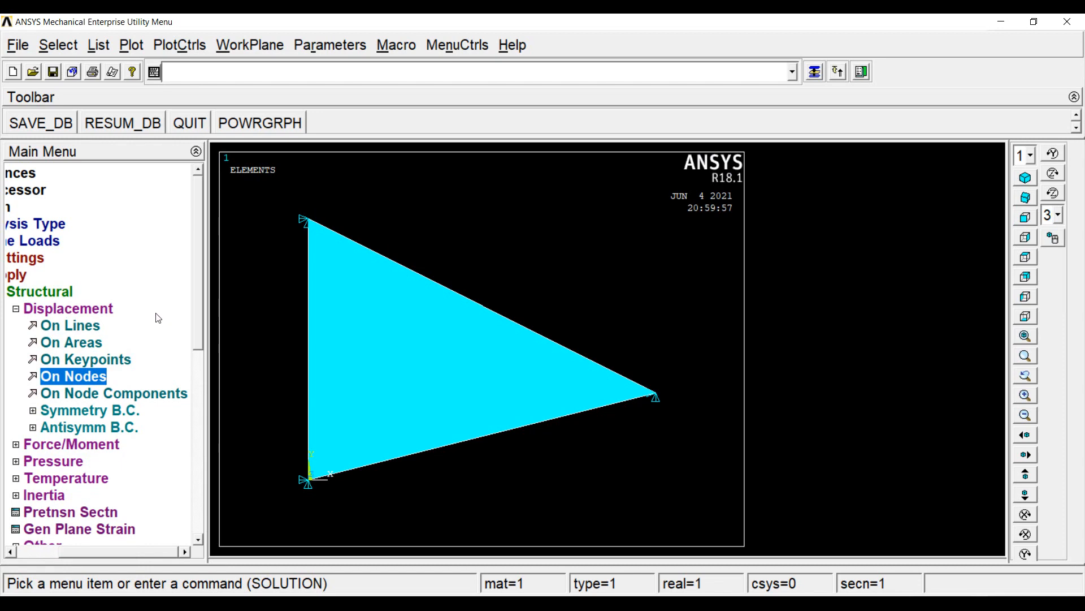
Solve the current load step, proceeding past the model-check warning, and close the solution note and status listing.
click(89, 311)
click(56, 274)
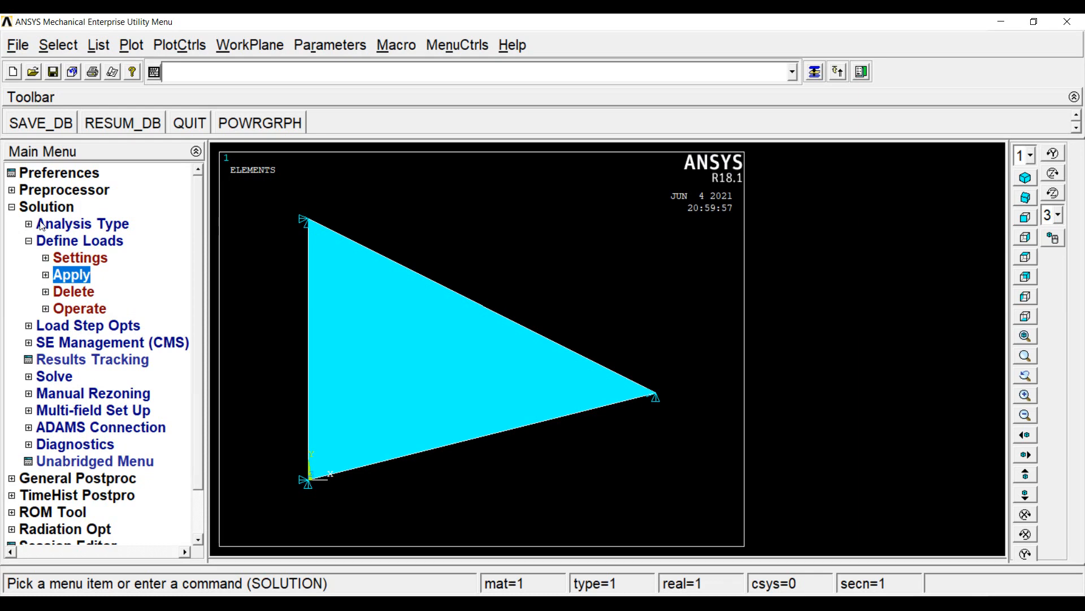
click(49, 241)
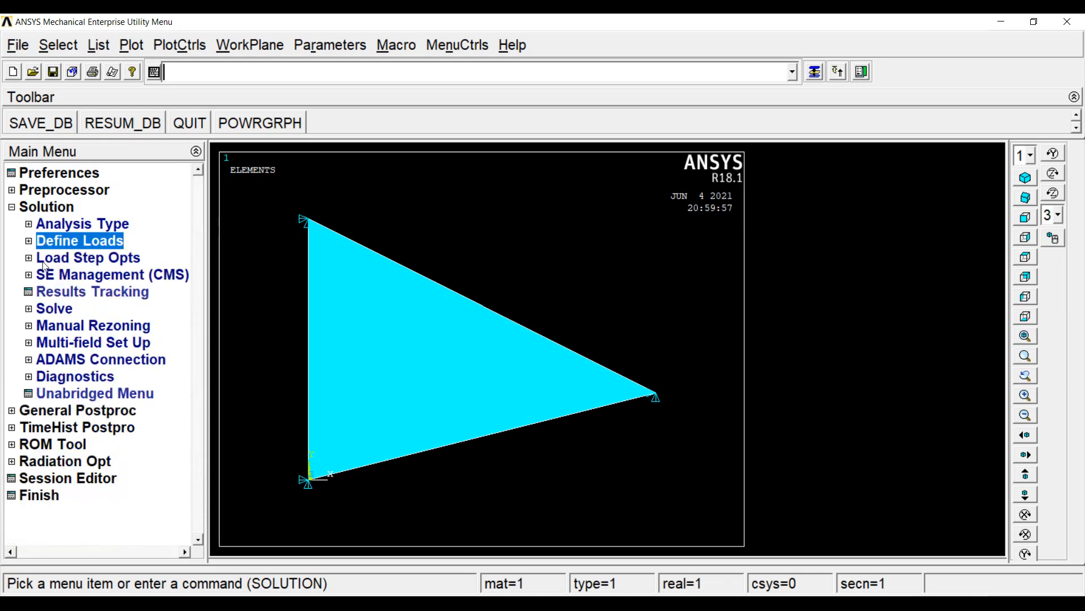
click(47, 309)
click(79, 325)
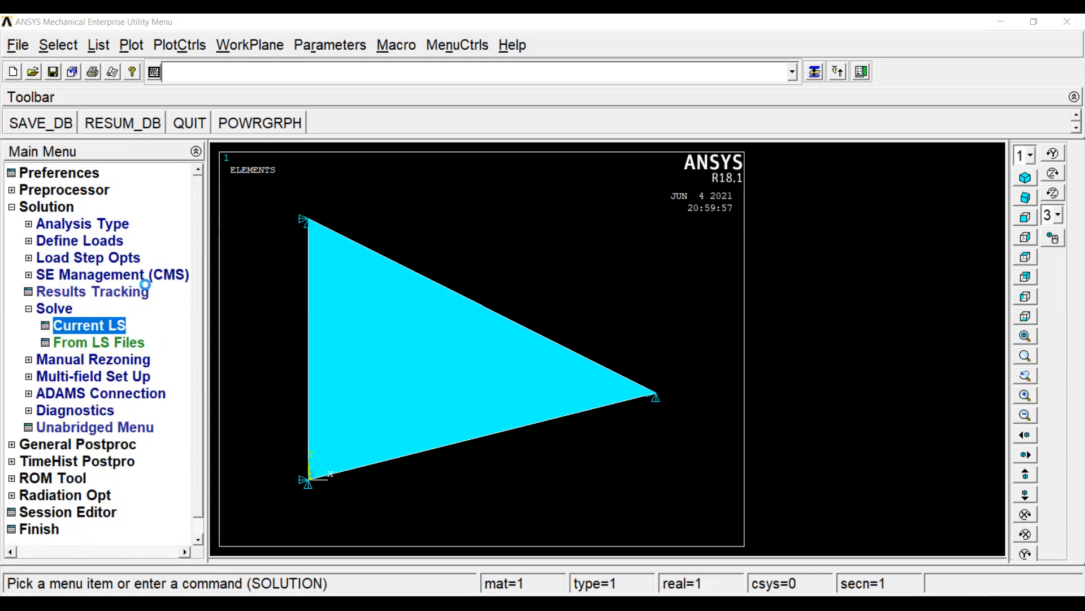
key(Return)
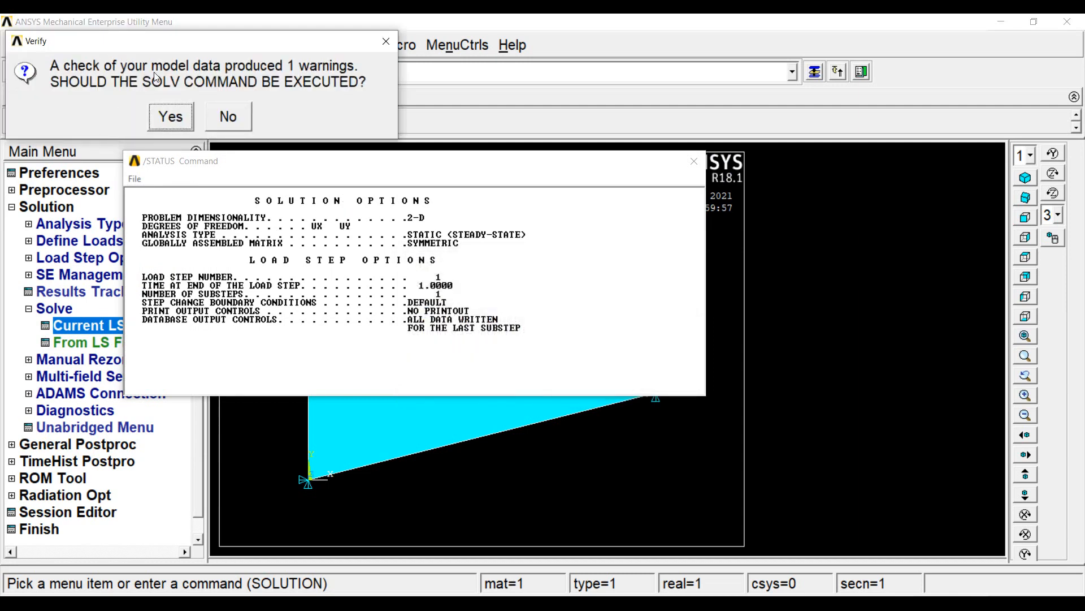
click(171, 116)
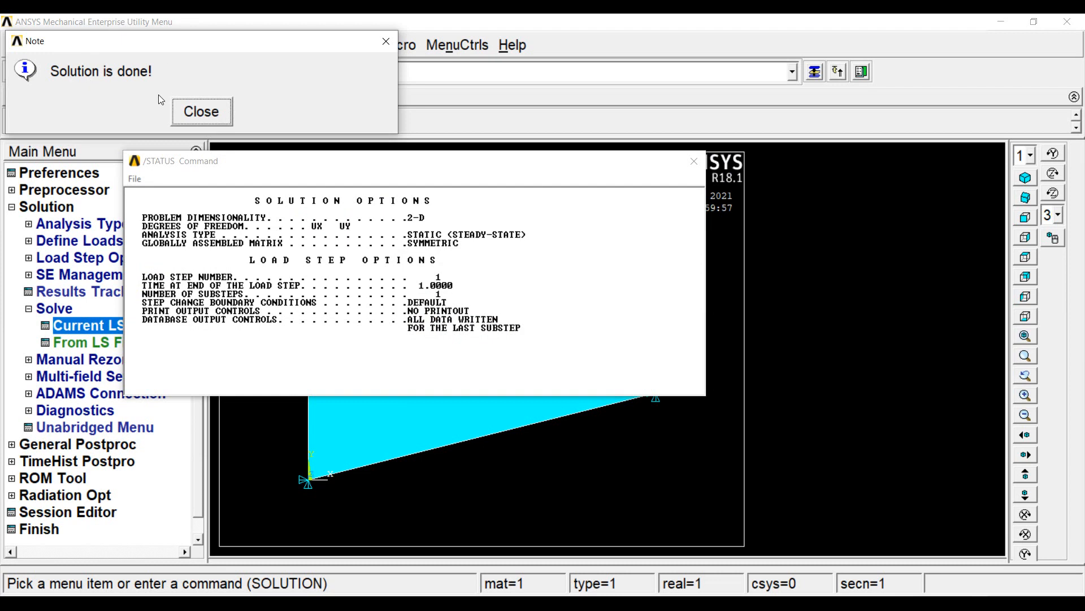
click(192, 112)
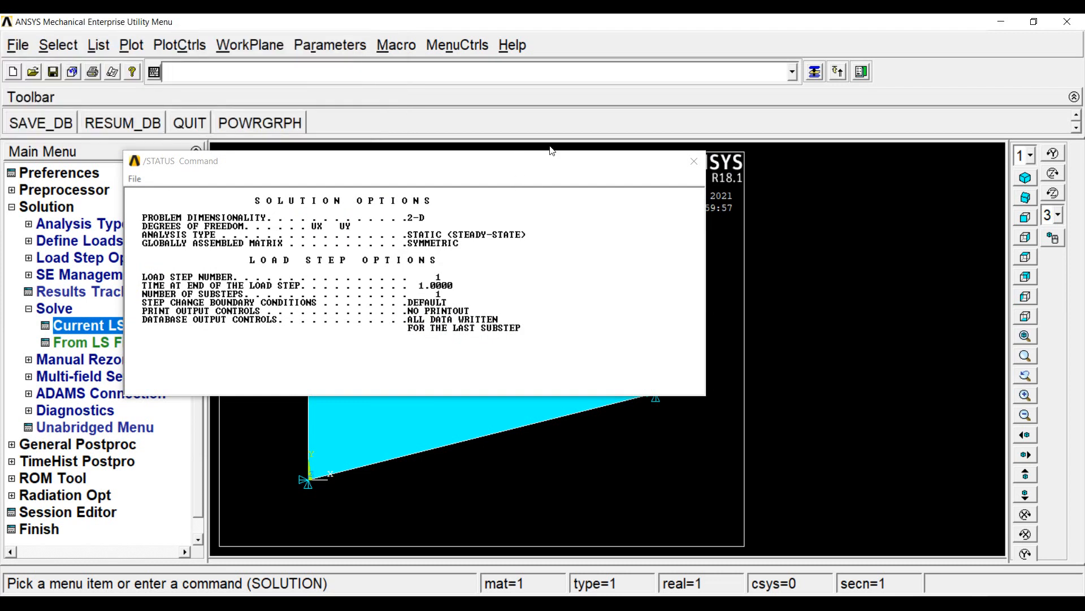
click(694, 161)
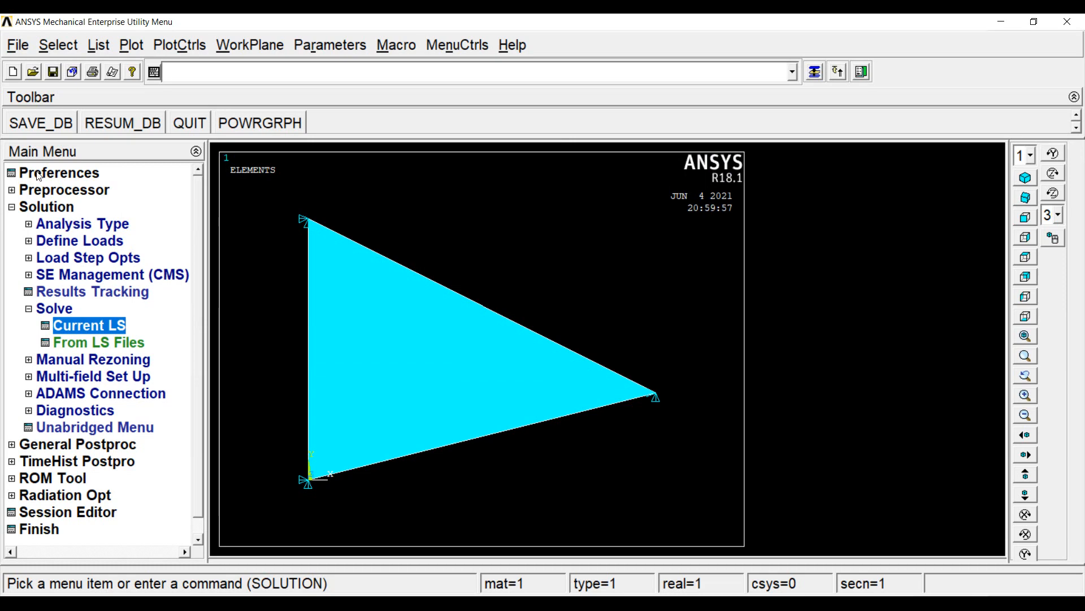
In General Postprocessing, contour the nodal displacement vector sum on the deformed shape only.
click(46, 209)
click(76, 223)
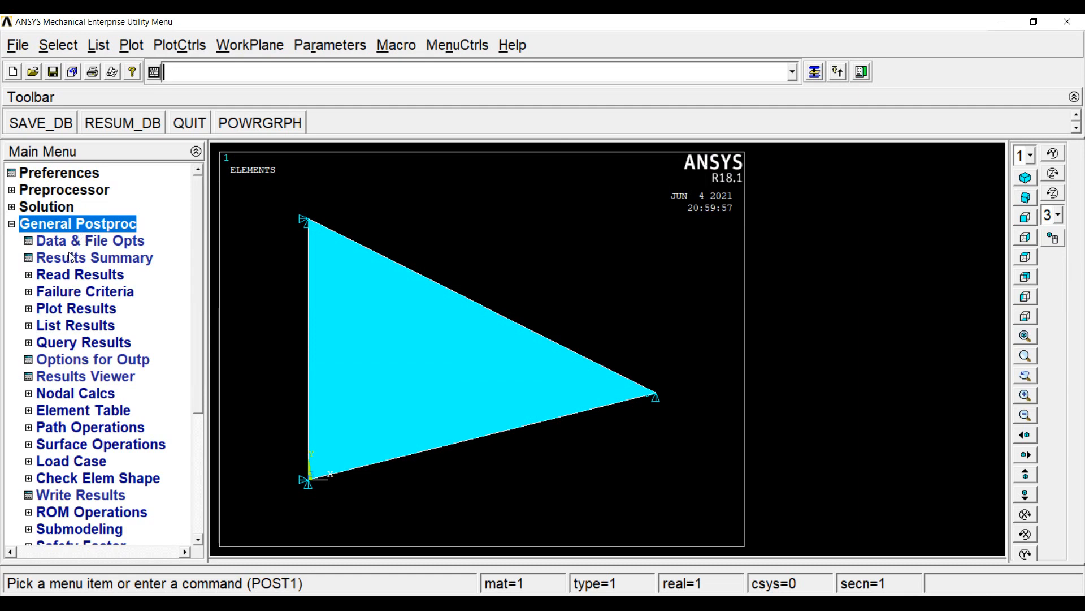
click(79, 308)
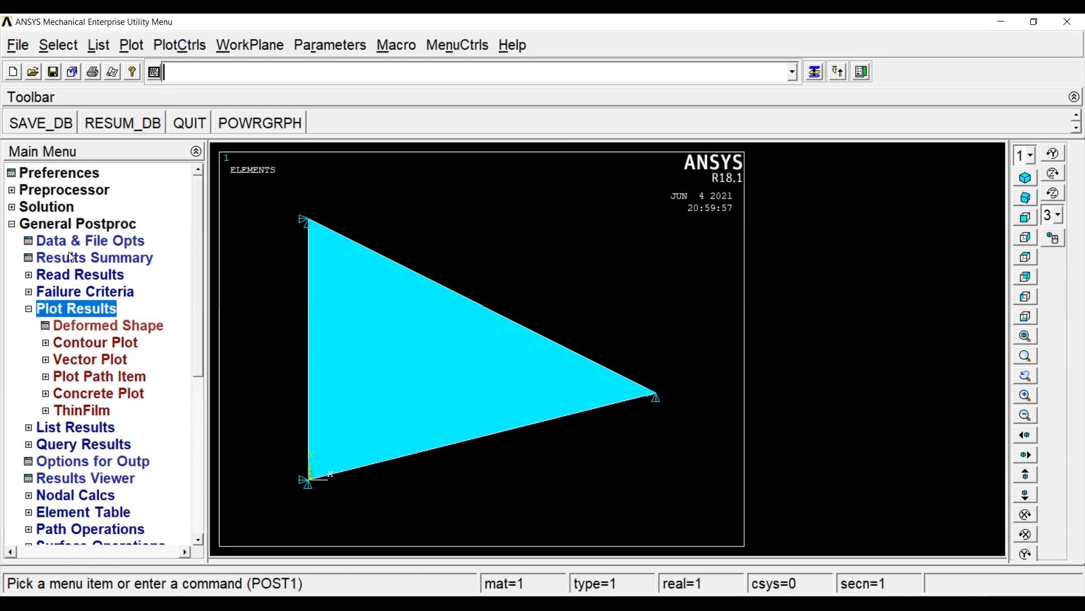
click(95, 342)
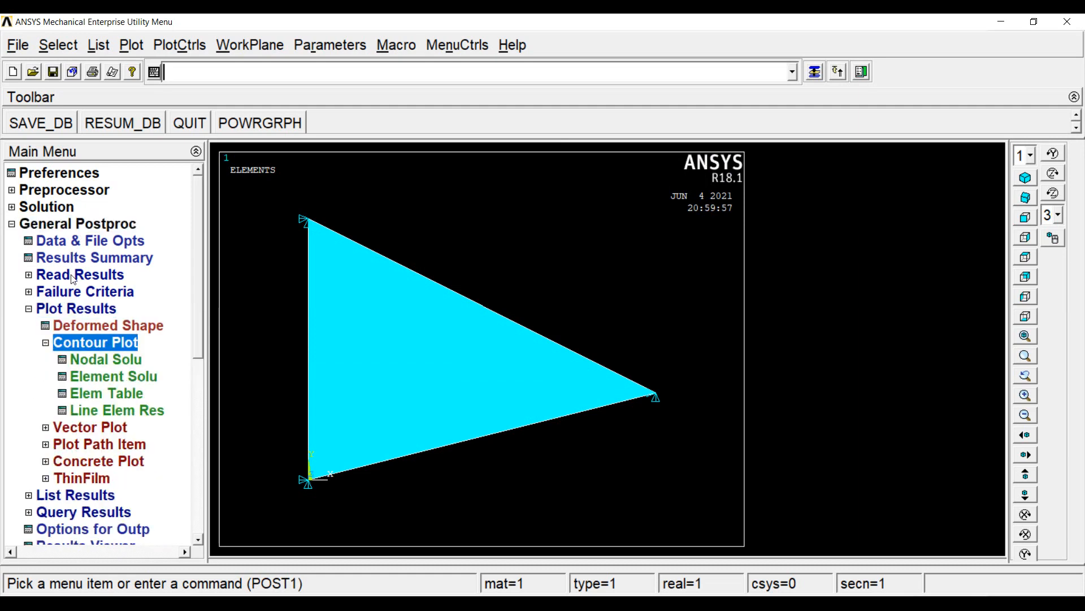
click(106, 359)
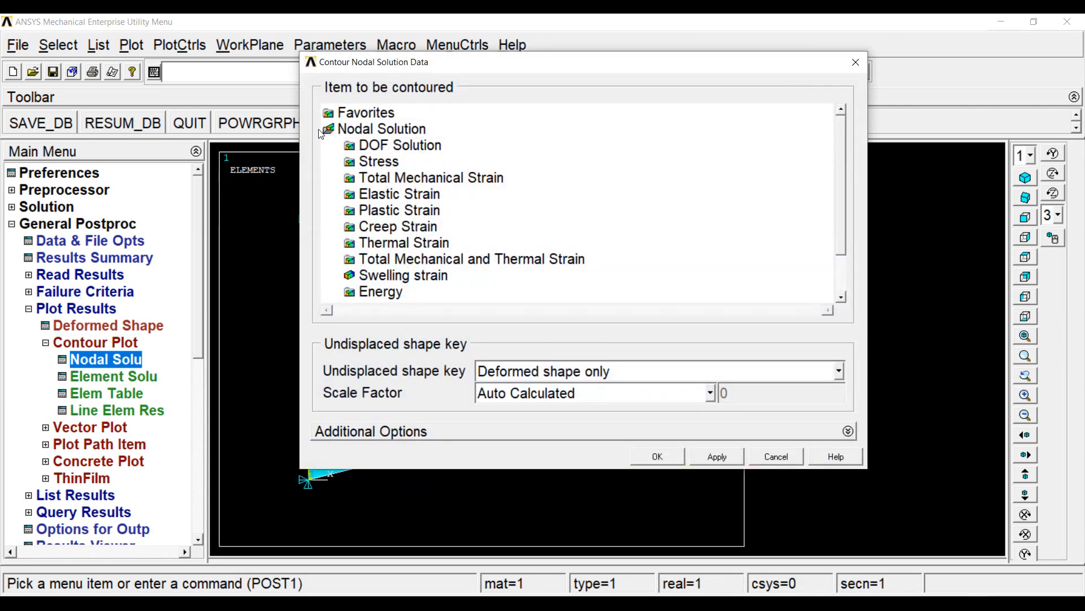
click(397, 146)
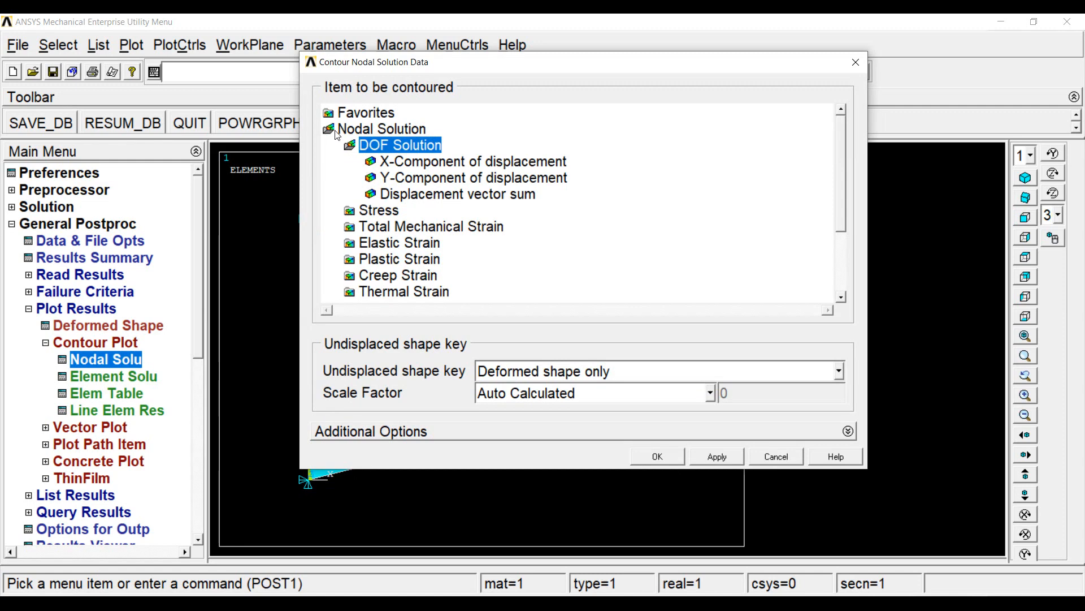
click(457, 194)
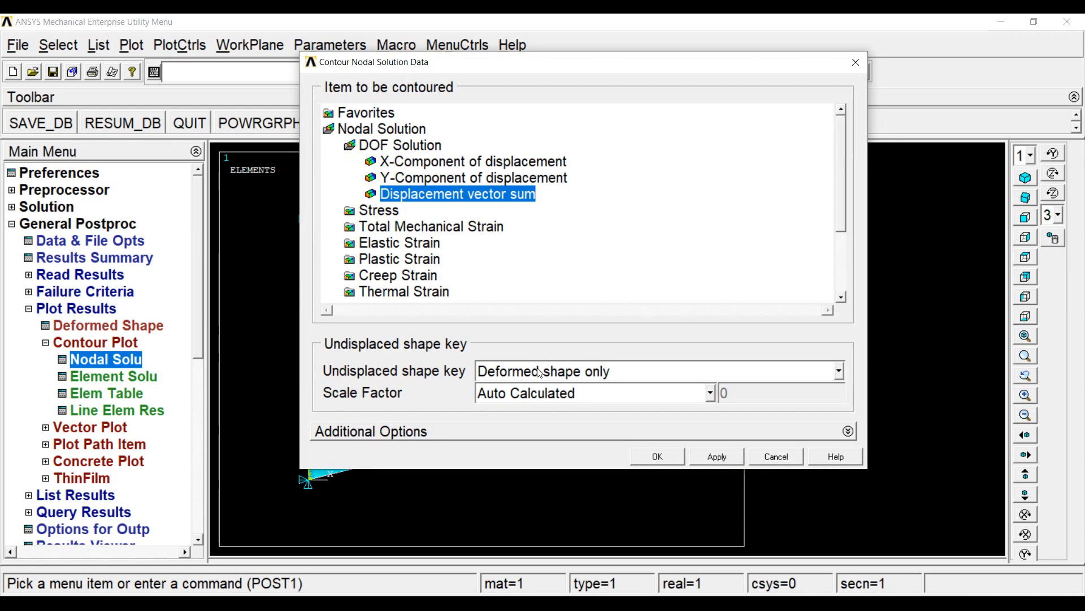
key(Return)
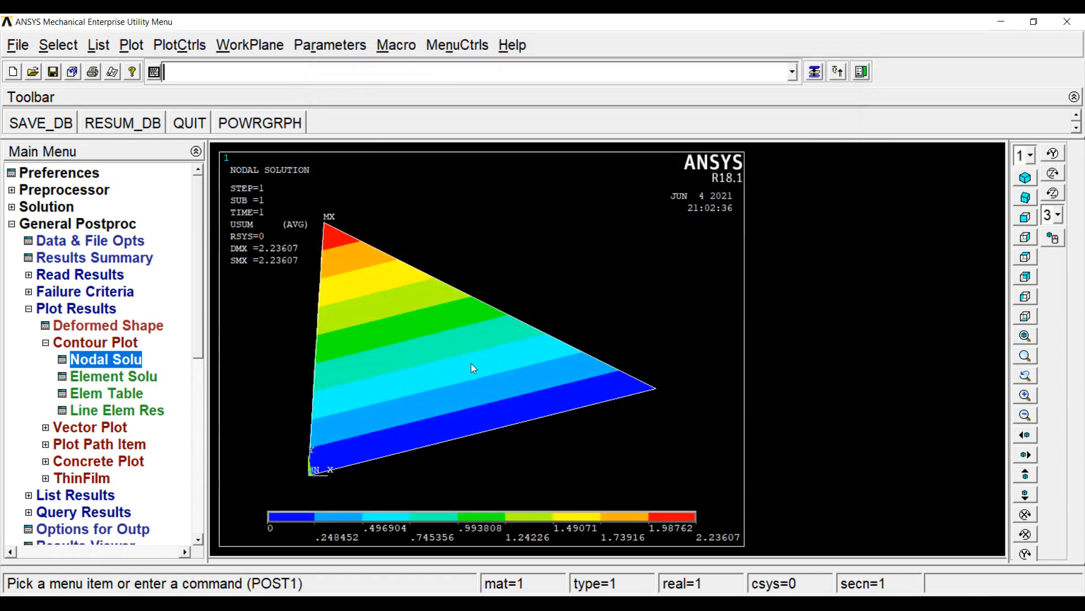
Turn on the display of element shapes based on real constants and show the plate in isometric view.
click(161, 45)
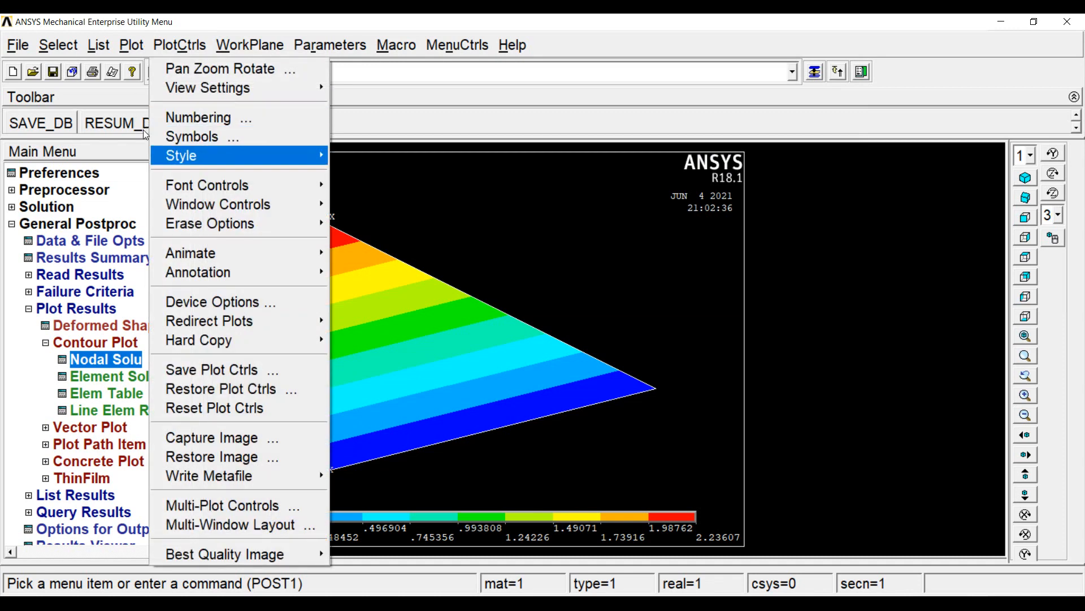
mouse_move(305, 156)
click(365, 174)
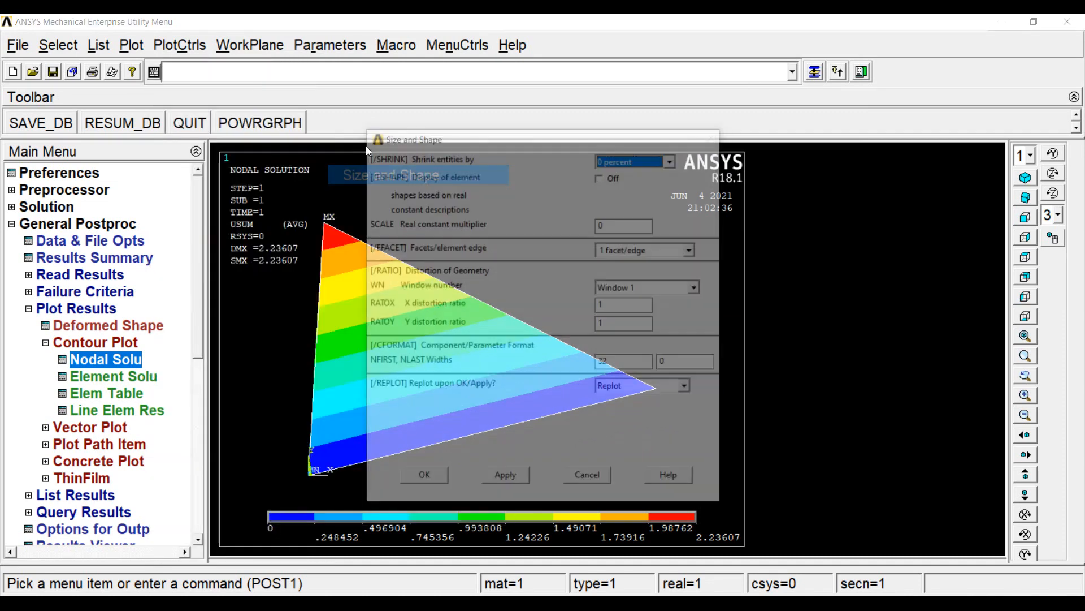
click(602, 177)
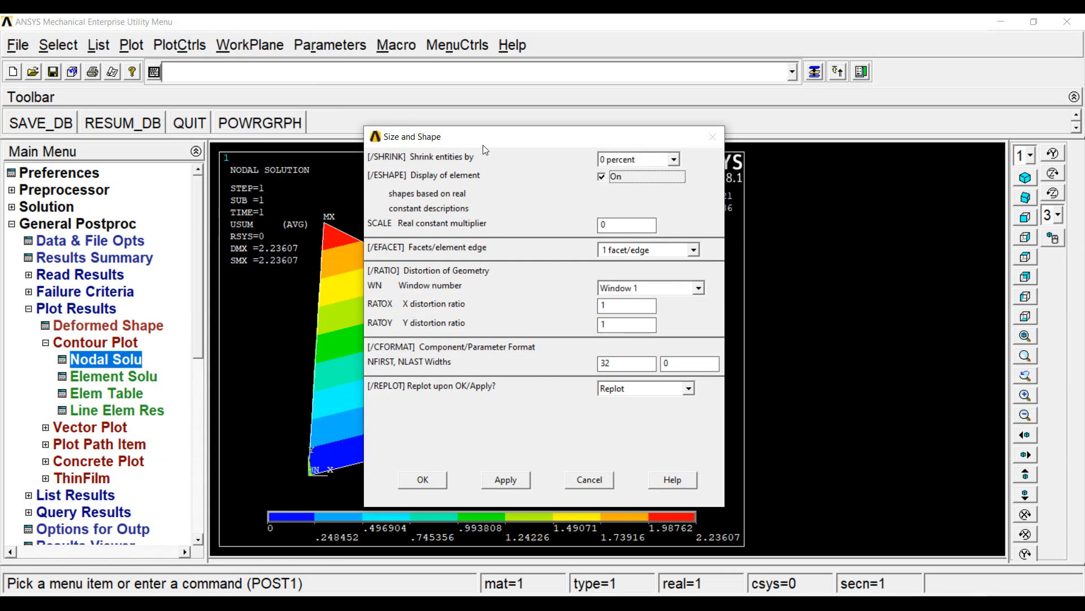
click(423, 479)
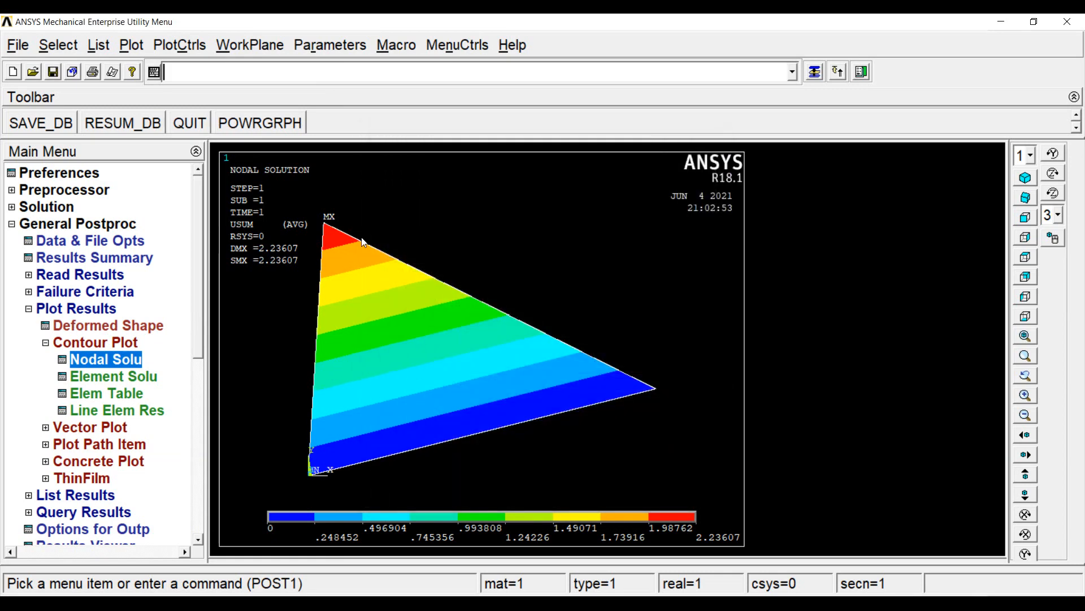
click(1025, 178)
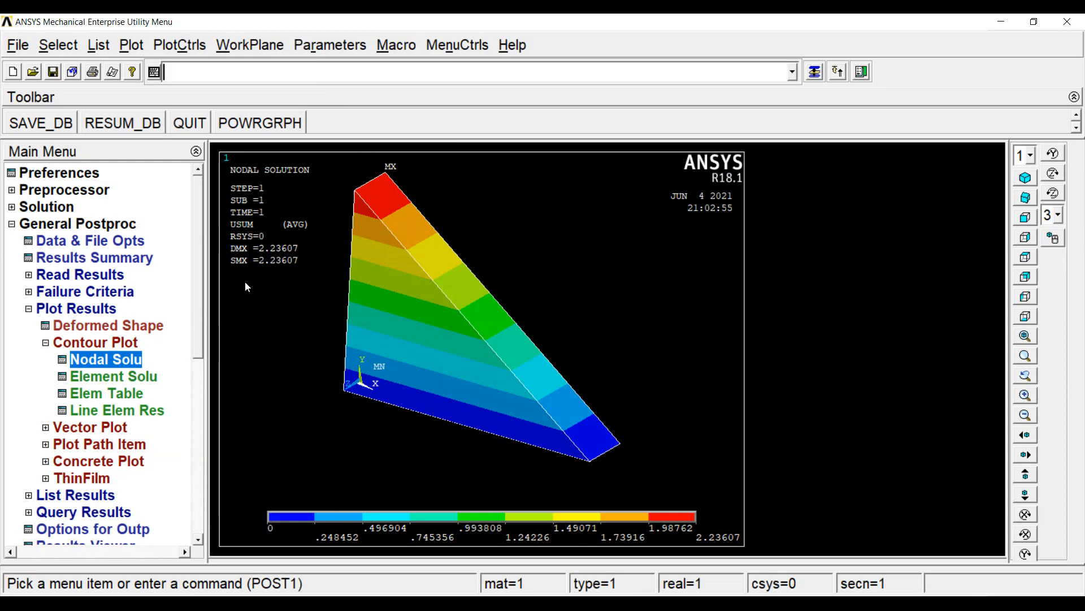
Contour the element solution for XY shear stress on the deformed shape only.
click(113, 375)
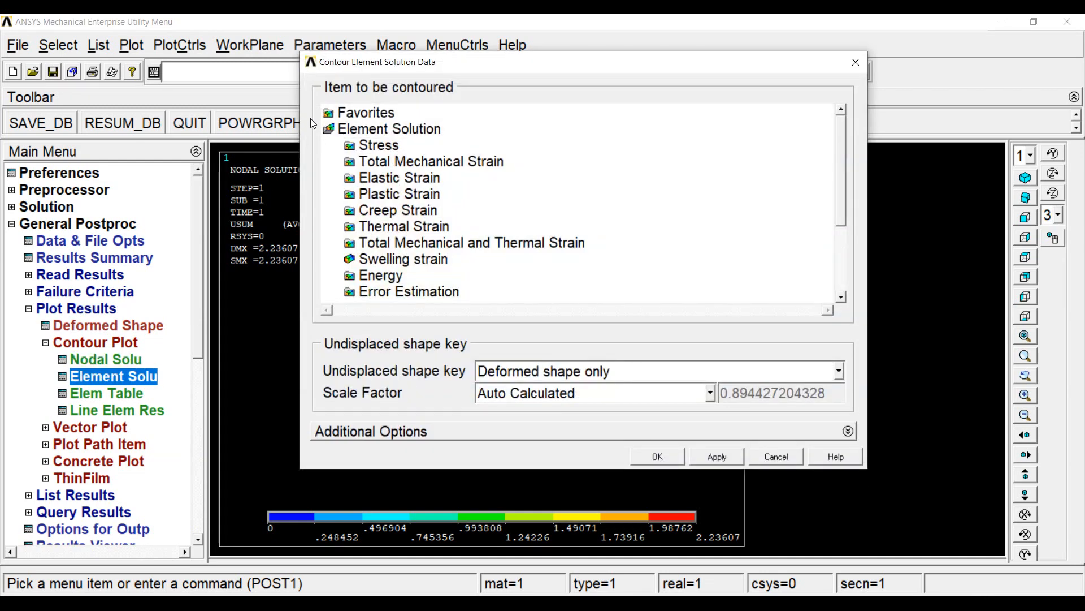
click(379, 146)
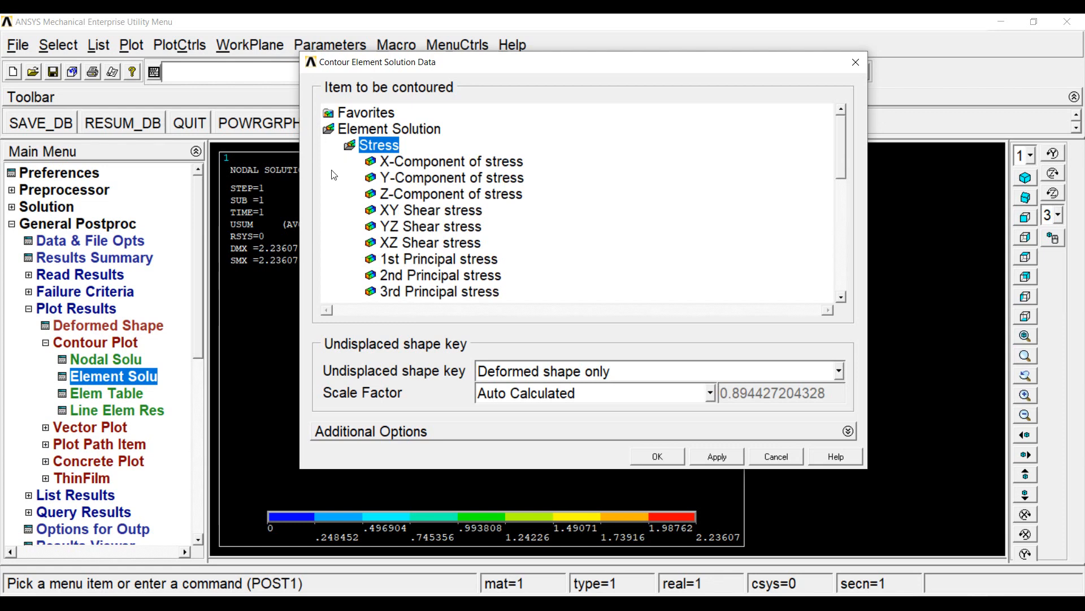
click(414, 211)
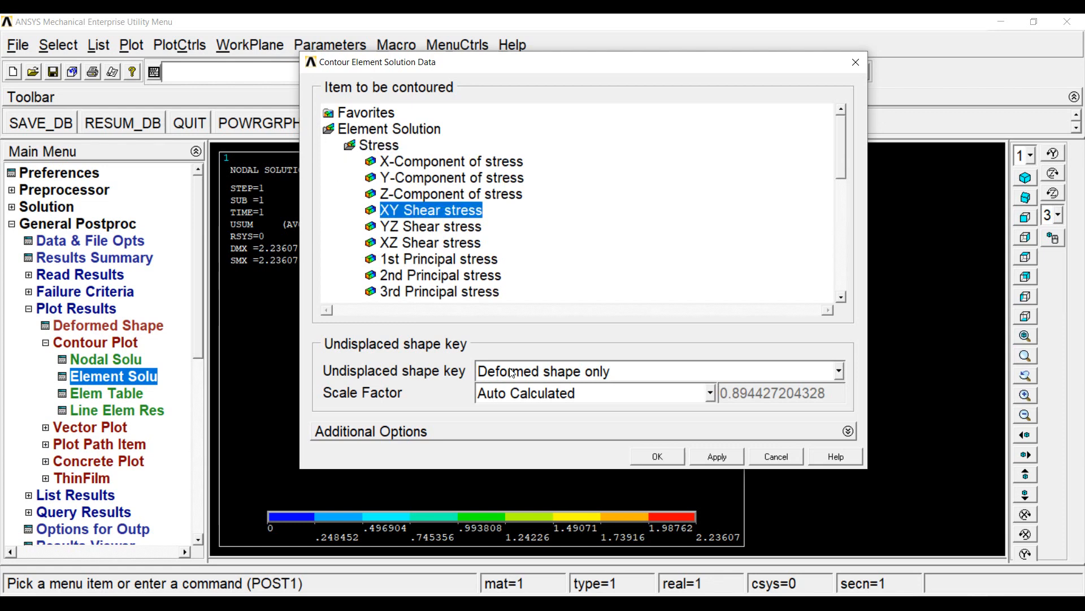
click(657, 456)
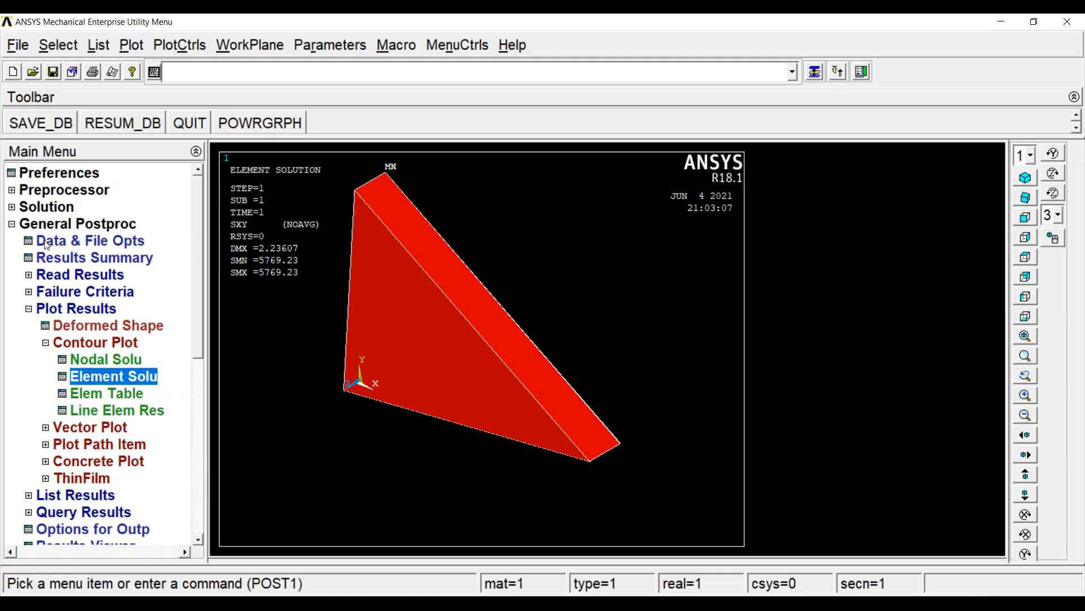
List the nodal DOF solution for the displacement vector sum, review the values per node, and close the listing.
click(68, 309)
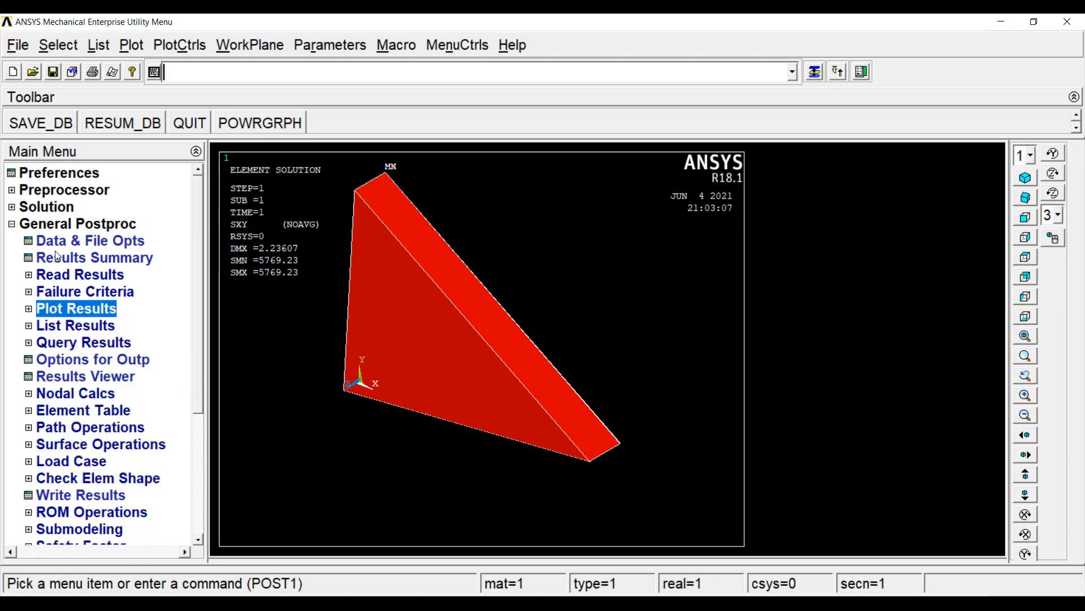
click(73, 325)
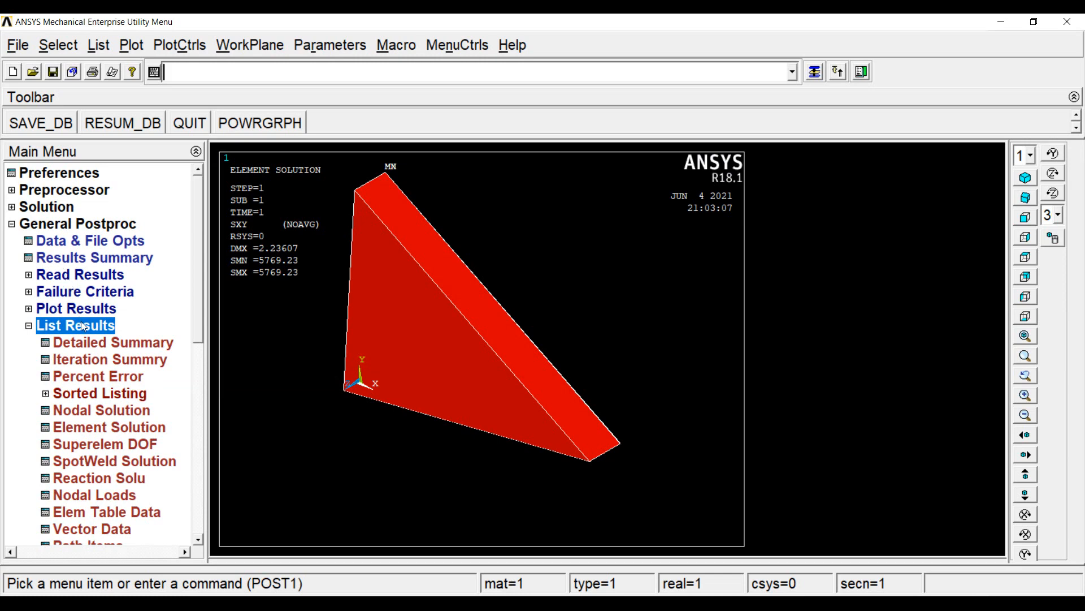
click(102, 410)
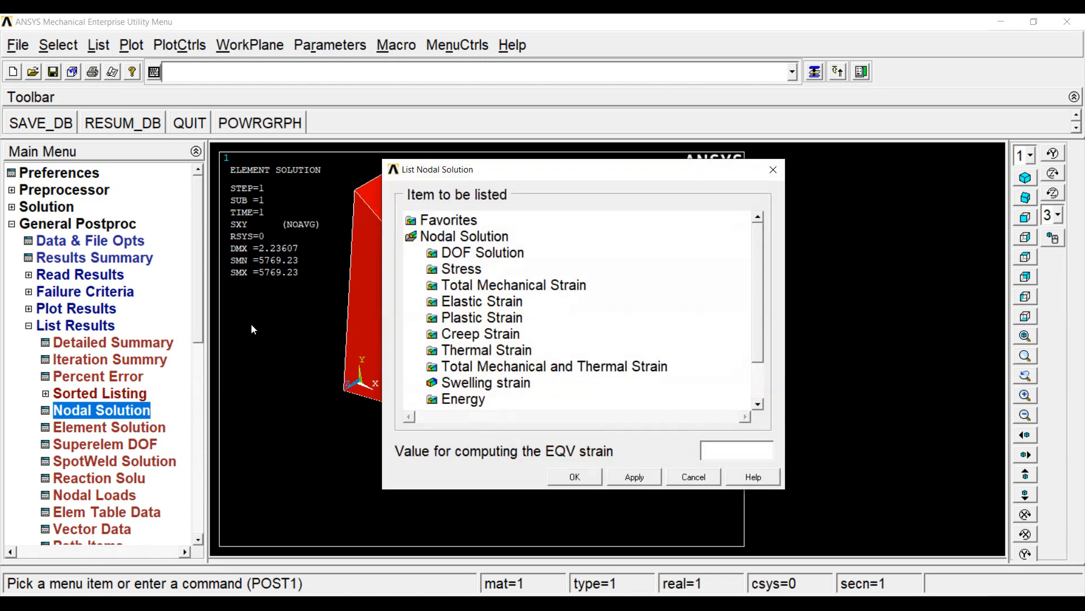
double_click(435, 253)
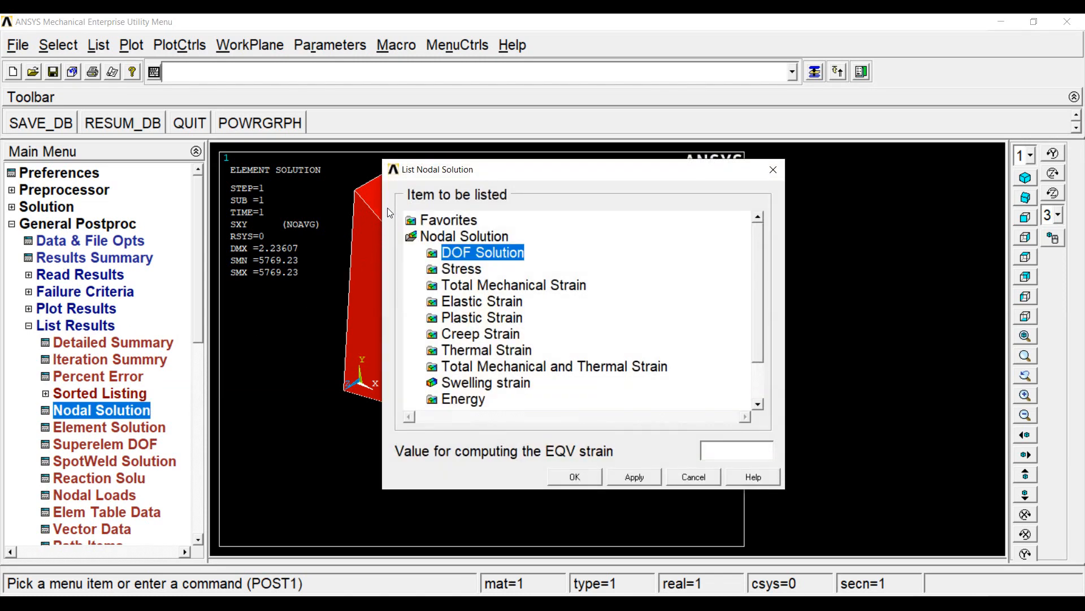
key(Down)
key(Down)
key(Down)
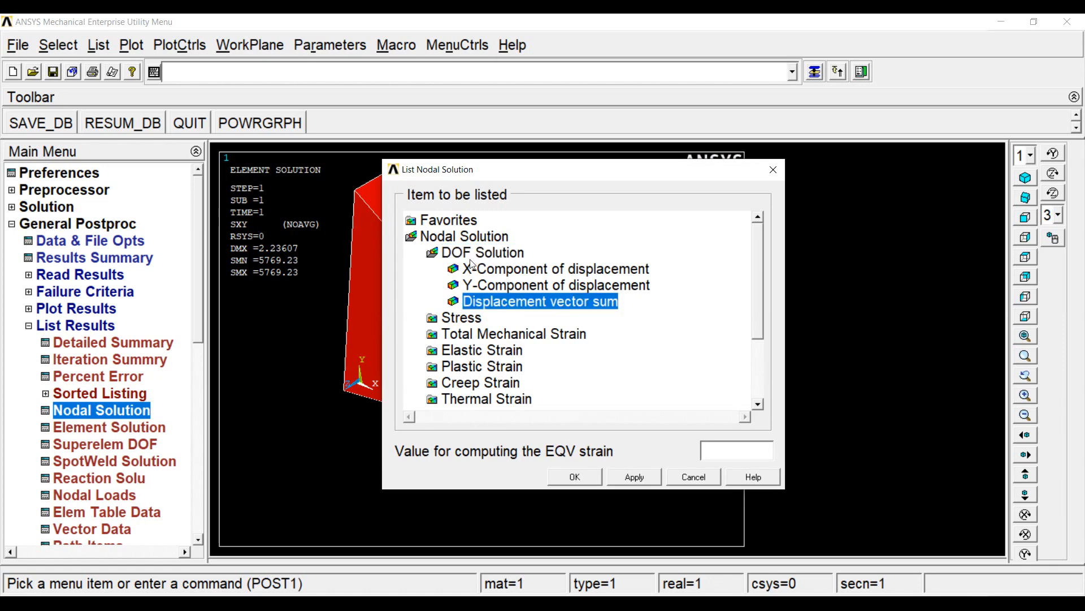
key(Return)
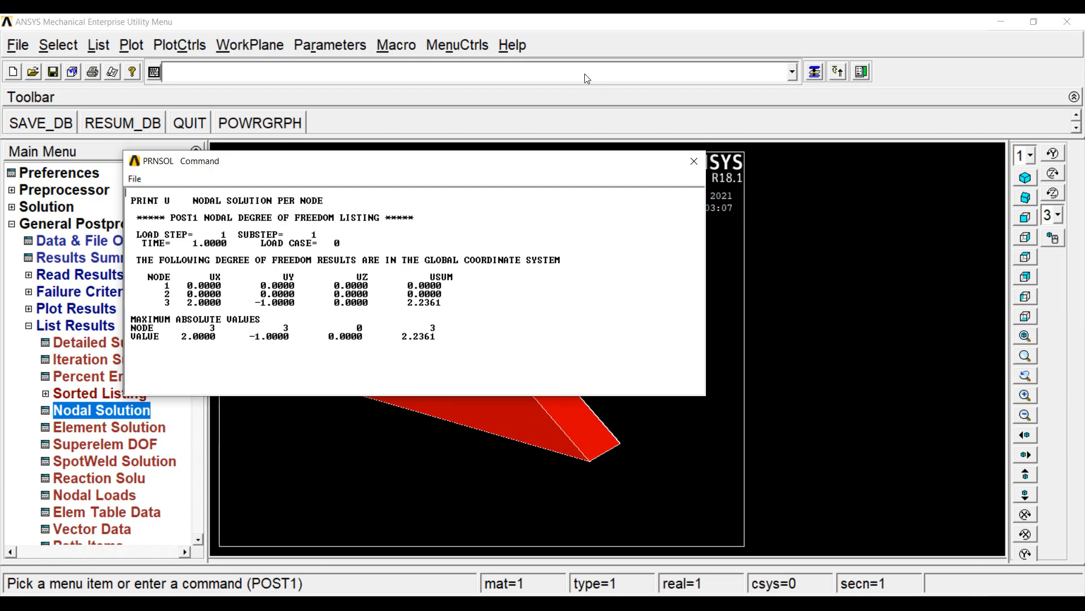
click(694, 161)
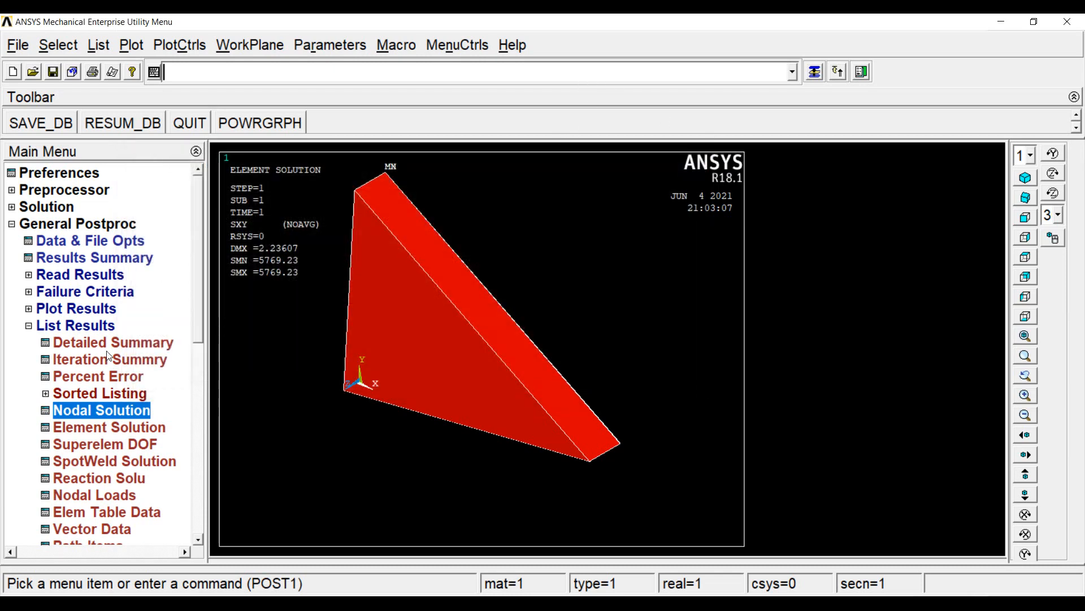
List the element stress solution using the XY shear stress item, review the stress components, and close the listing.
click(109, 427)
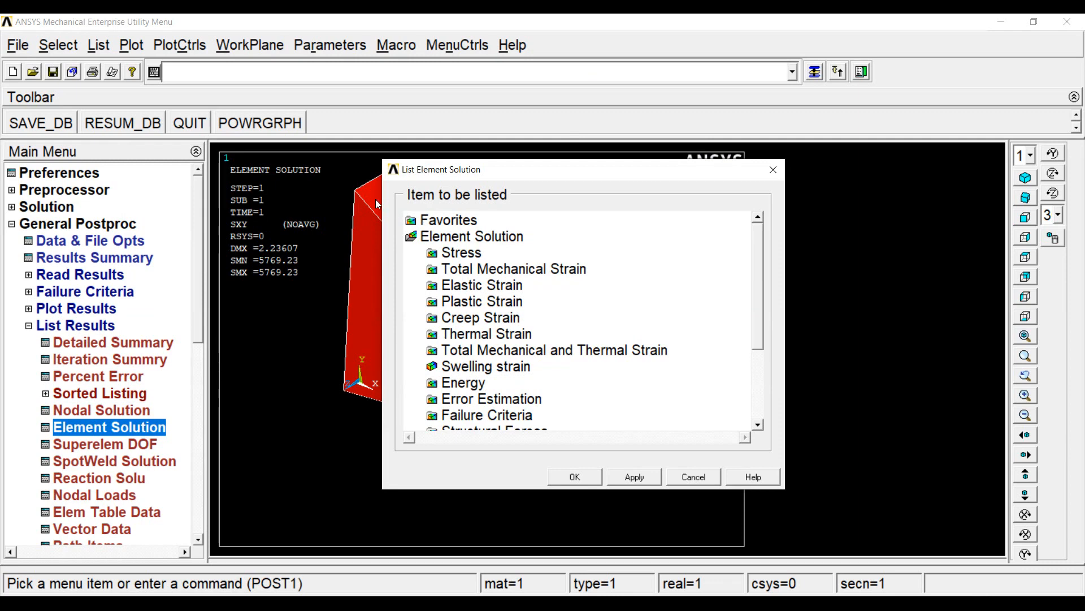
click(461, 252)
click(498, 317)
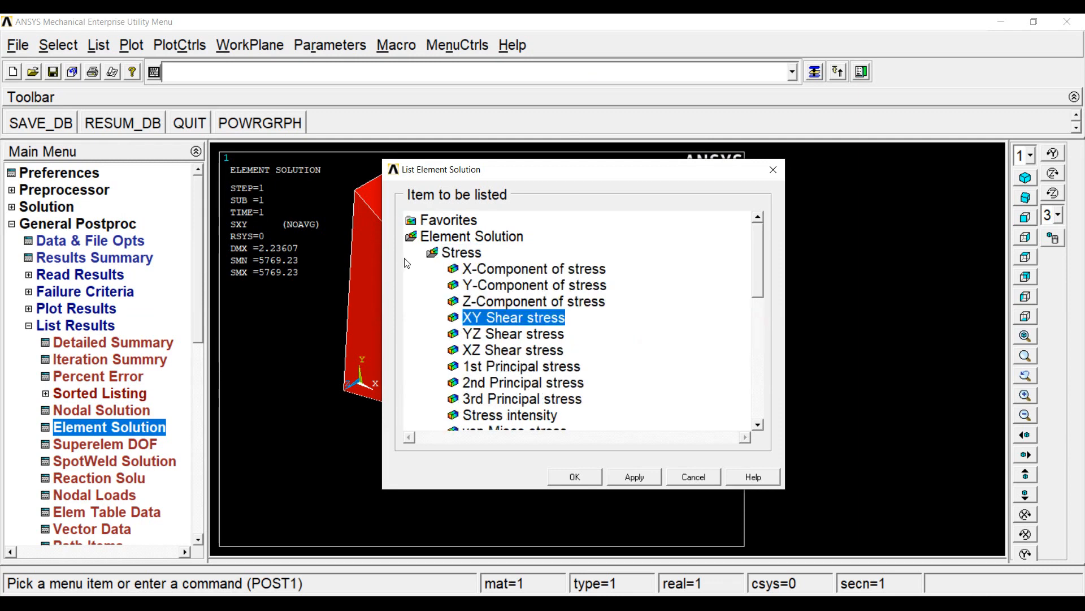
key(Return)
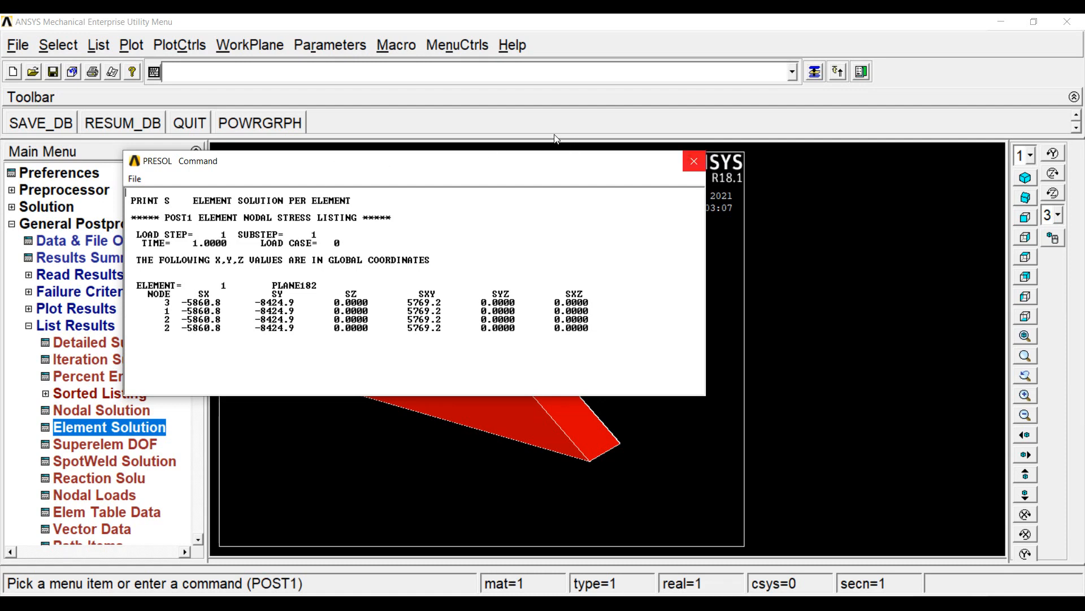
click(693, 160)
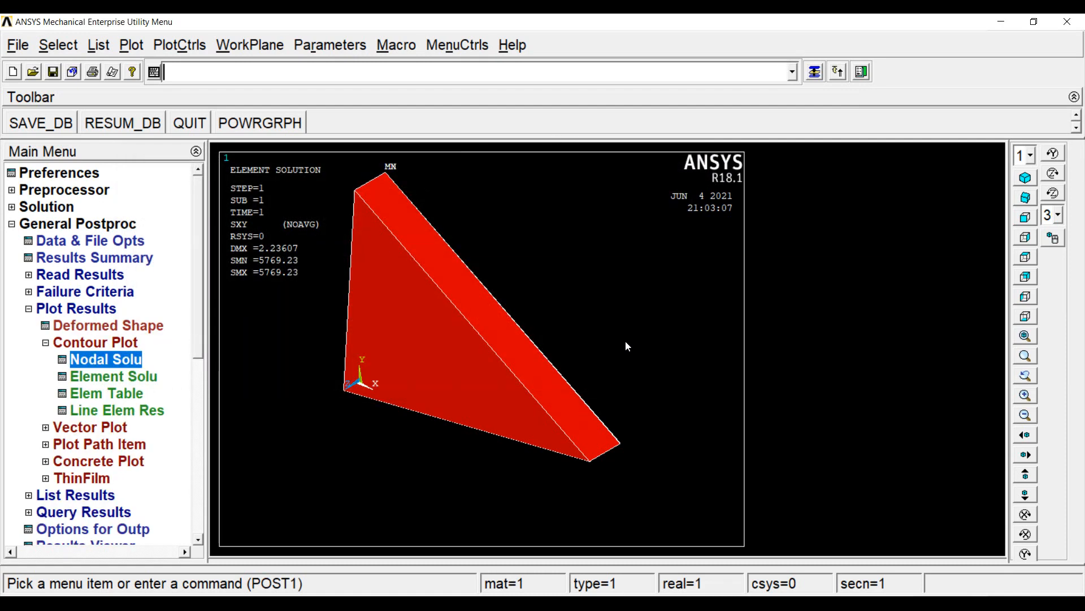